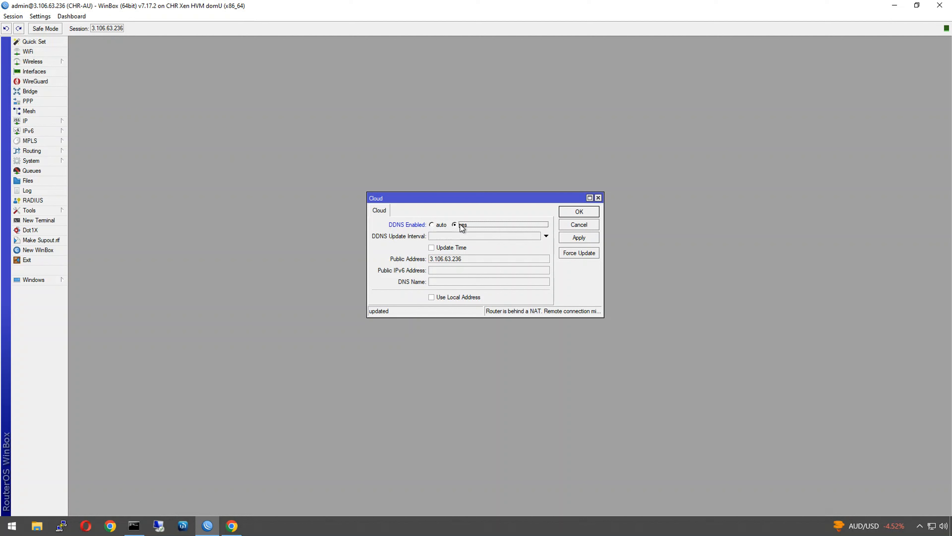
- Apply the cloud DDNS settings so the router receives its mynetname.net DNS name
left_click(587, 237)
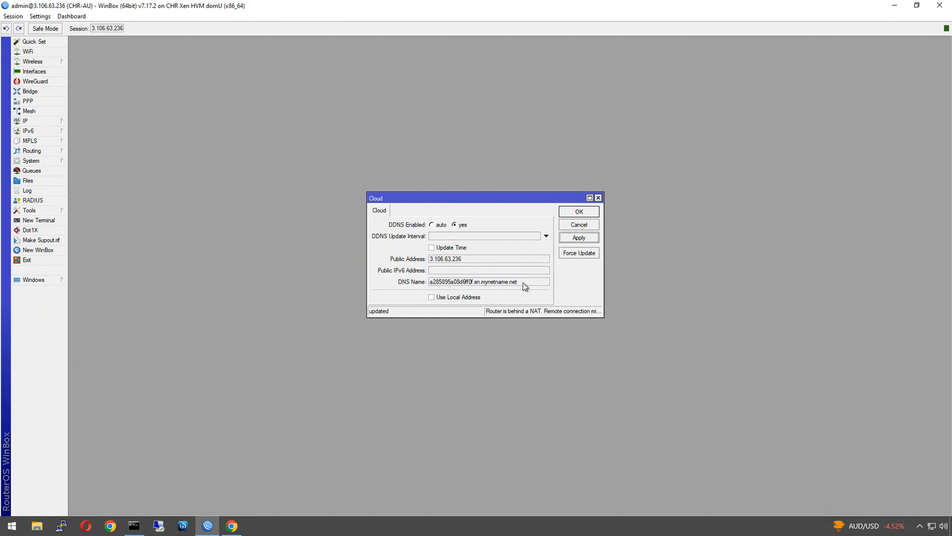
left_click_drag(525, 287, 422, 288)
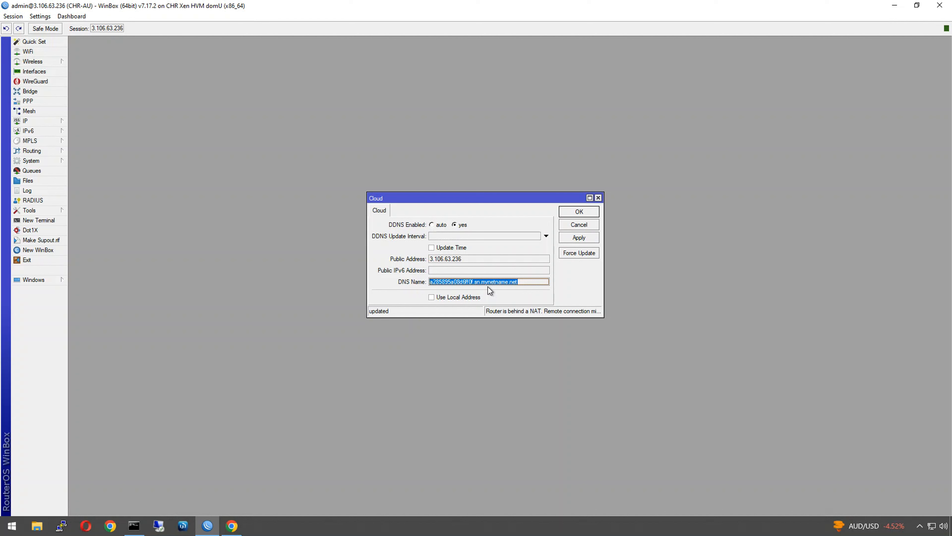
left_click_drag(464, 259, 414, 259)
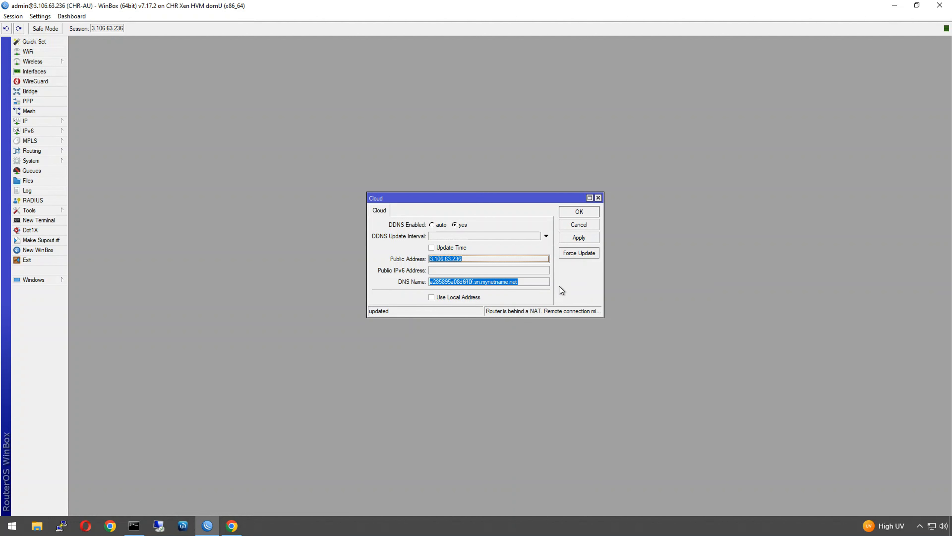
left_click(570, 240)
- Copy the router's DNS name and close the Cloud window
right_click(504, 282)
left_click(524, 286)
left_click(599, 198)
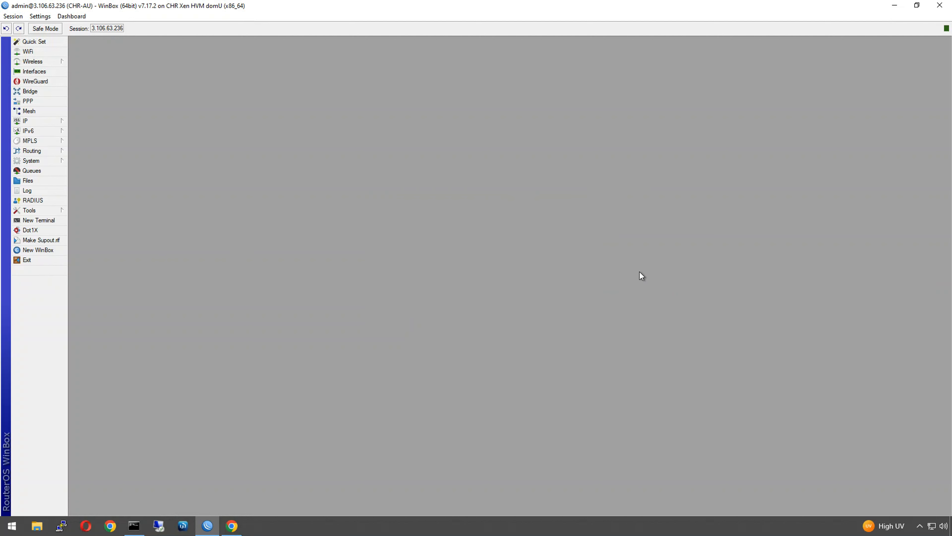
- In a new terminal, enter certificate/enable-ssl-certificate dns-name=
left_click(40, 220)
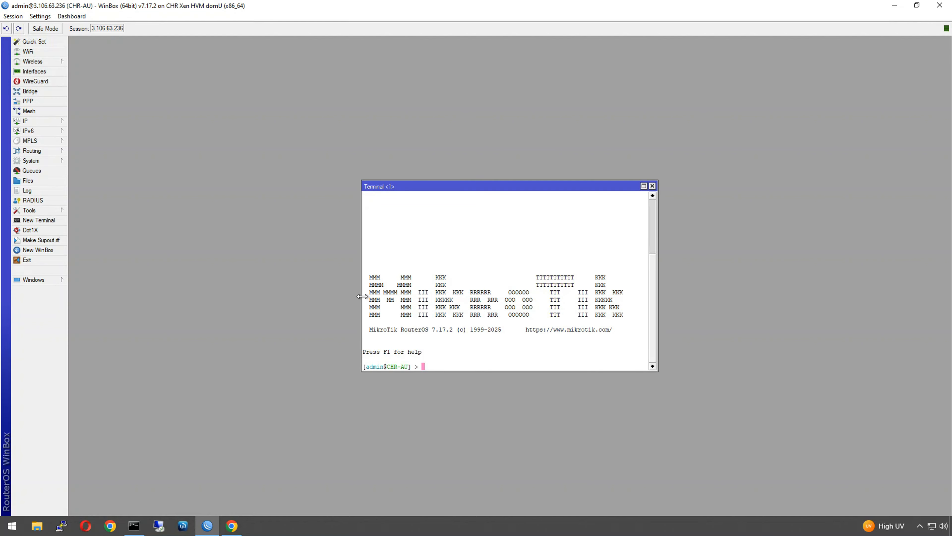
left_click_drag(362, 297, 229, 293)
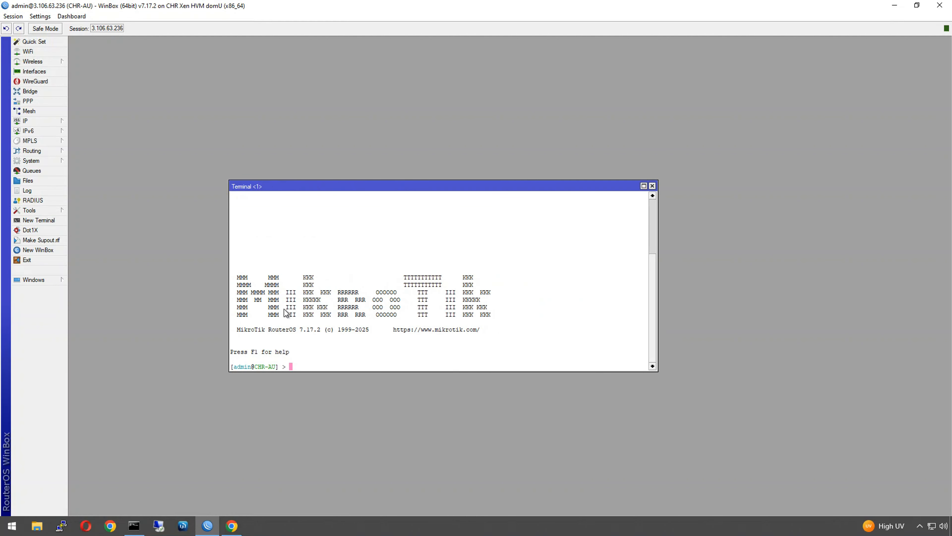
type("certificate/en")
key("Tab")
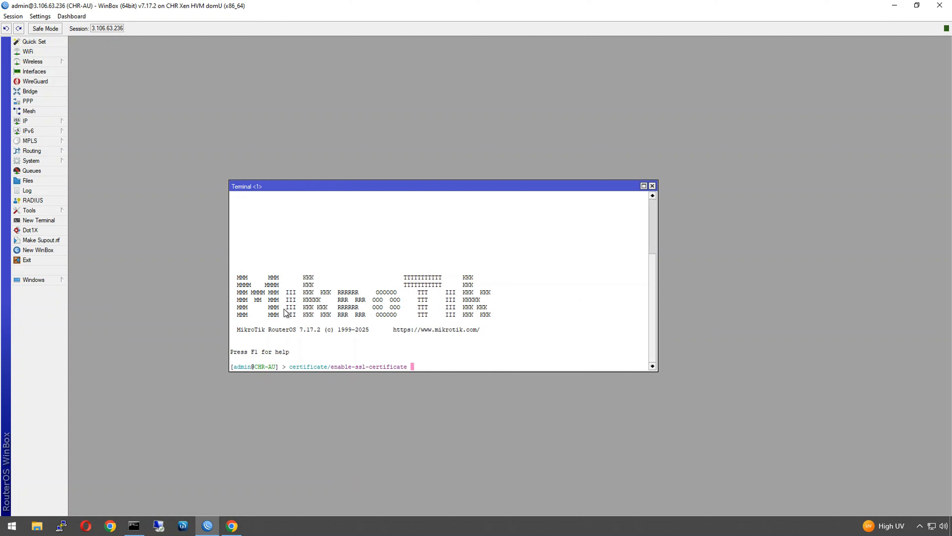
type("dn")
key("Tab")
- Paste a285895a08d6ff0f.sn.mynetname.net as the DNS name and run the certificate request
right_click(460, 307)
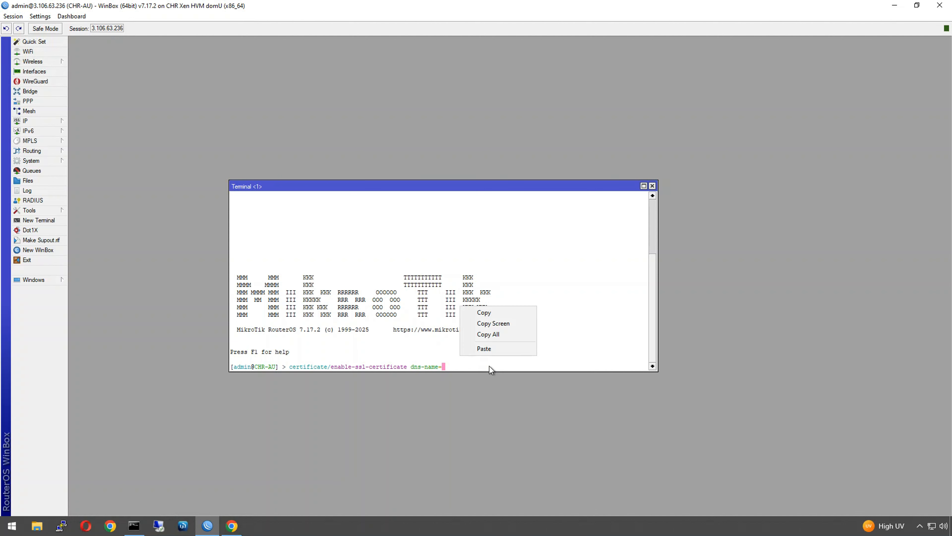
left_click(490, 349)
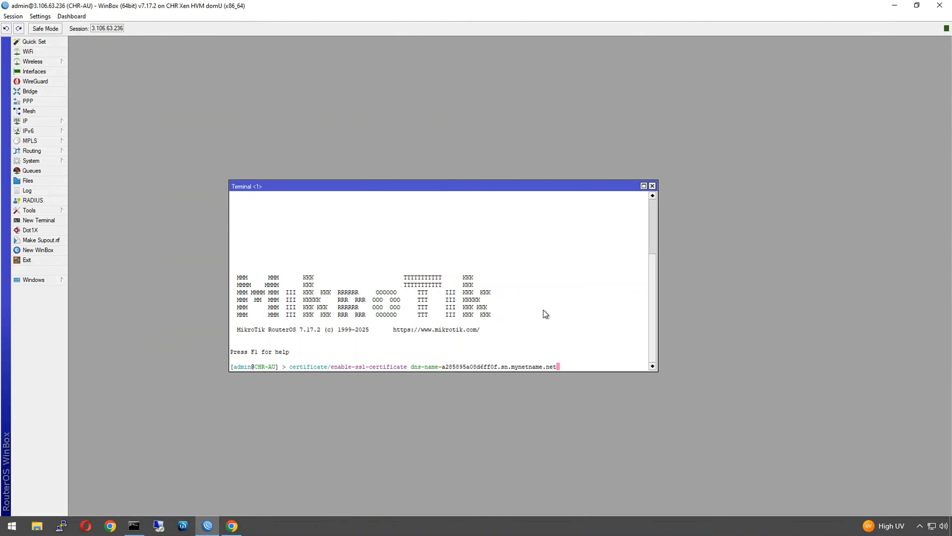
key("Return")
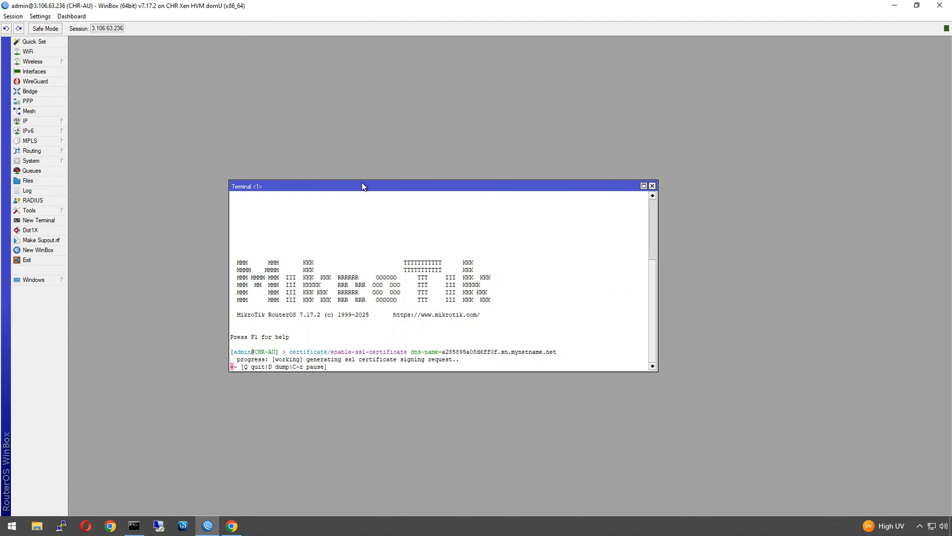
left_click_drag(362, 183, 493, 98)
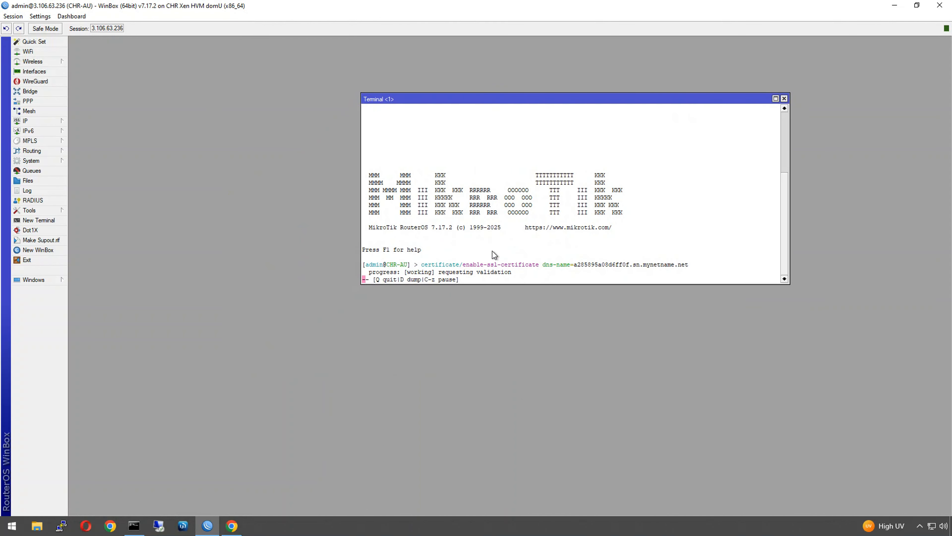
- Show the IP Firewall filter rules and select the port 80 accept rule
left_click(56, 120)
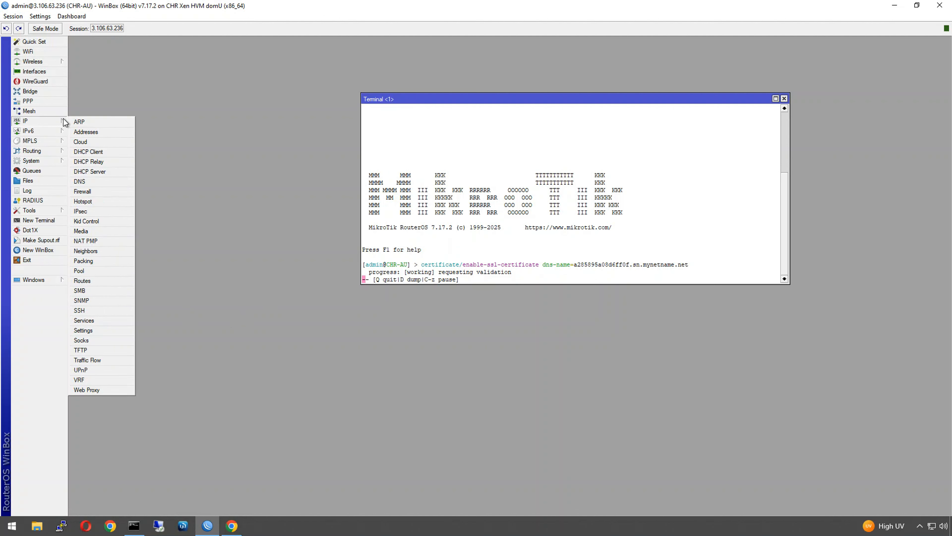
left_click(86, 190)
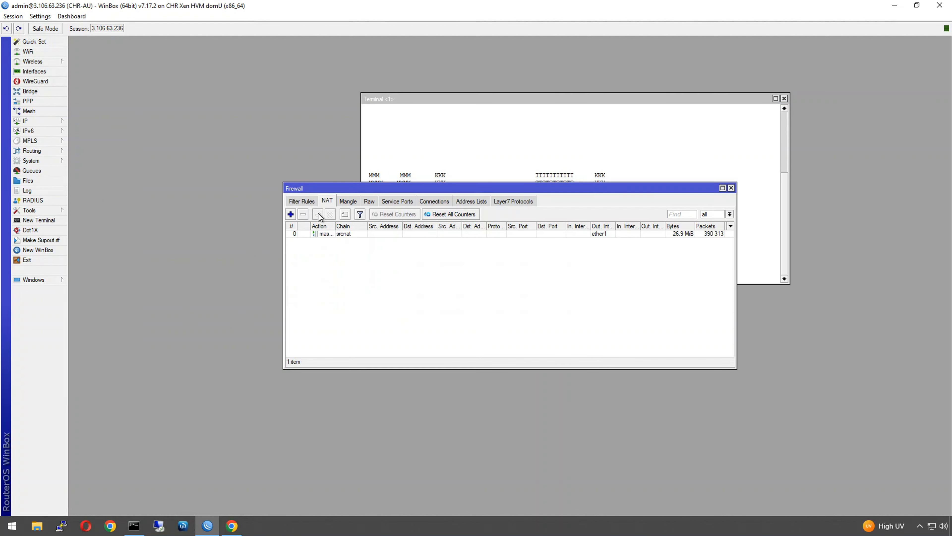
left_click(302, 201)
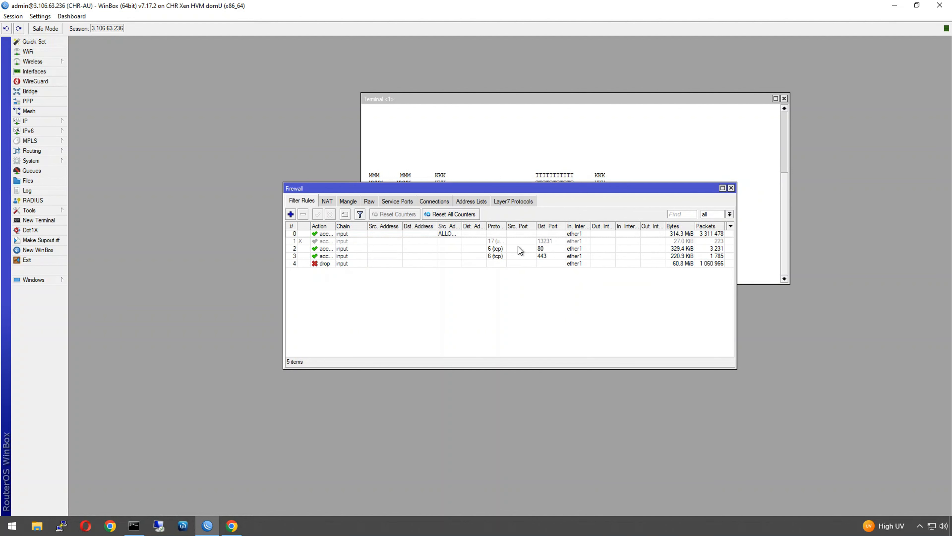
left_click_drag(499, 190, 545, 296)
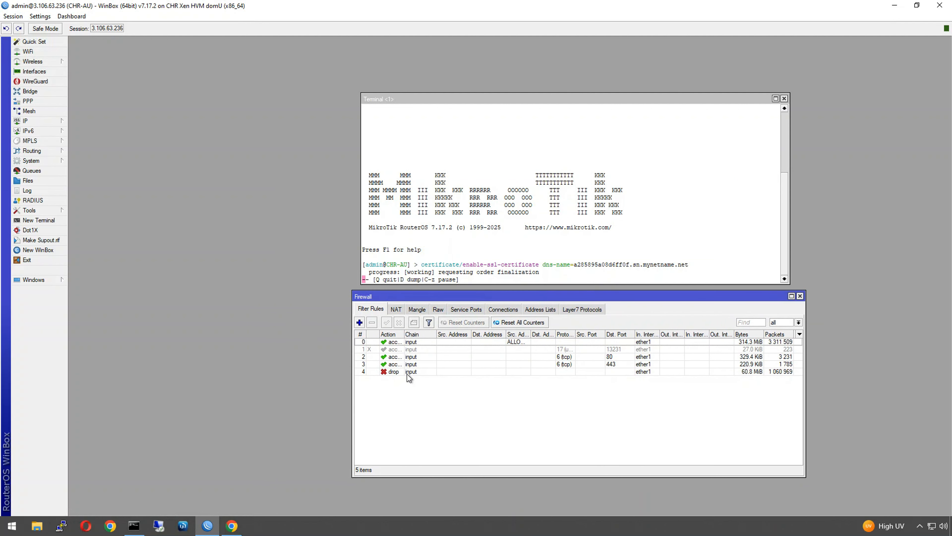
left_click(405, 357)
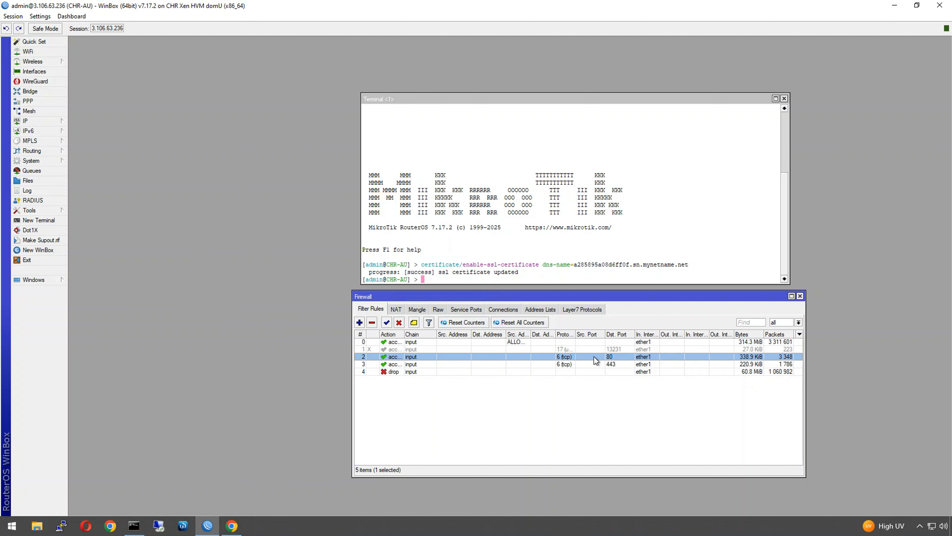
- Check the Action settings of the port 80 and port 443 accept rules, then close both
double_click(586, 356)
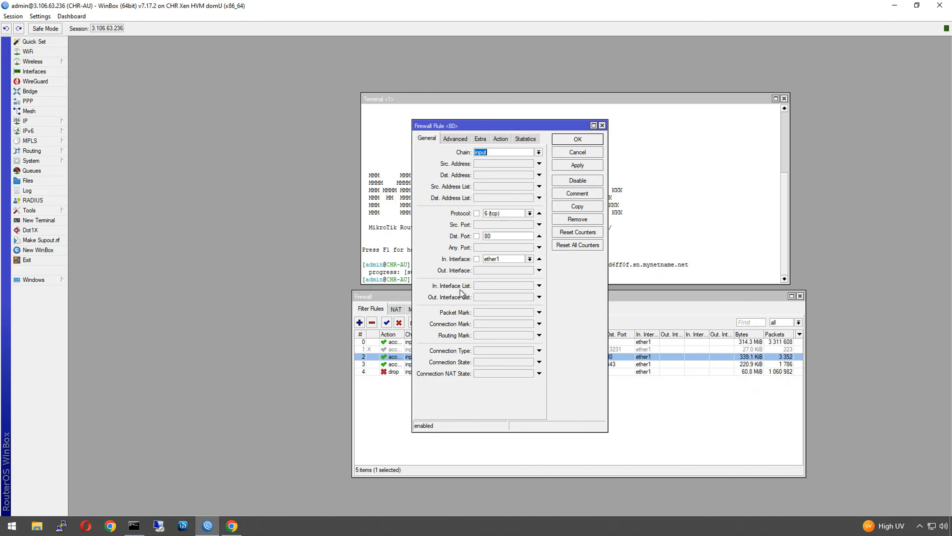
left_click_drag(448, 125, 235, 136)
double_click(552, 362)
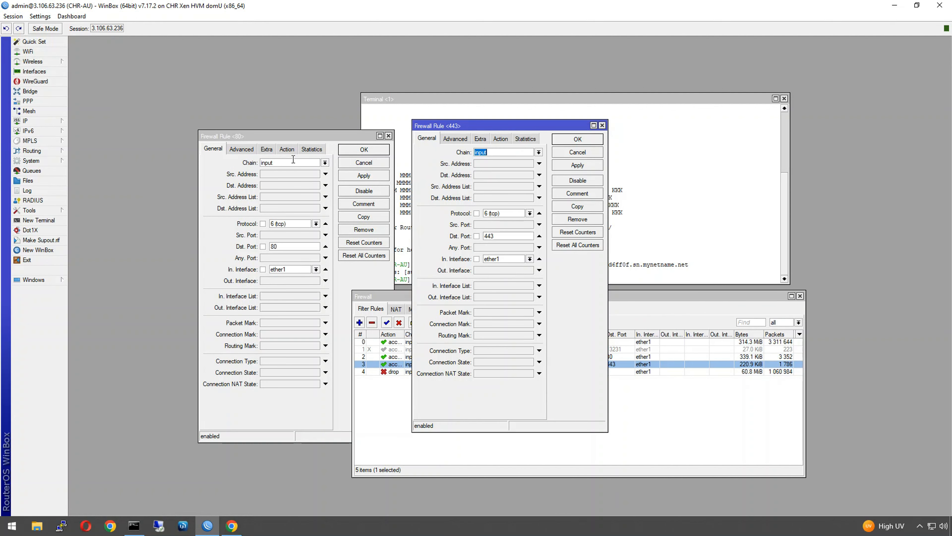
left_click(292, 149)
left_click(500, 139)
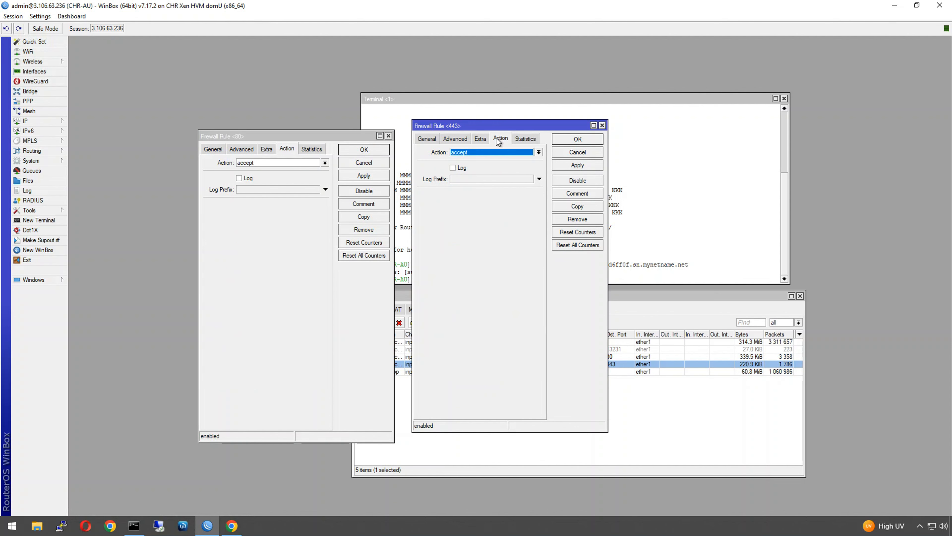
left_click(213, 149)
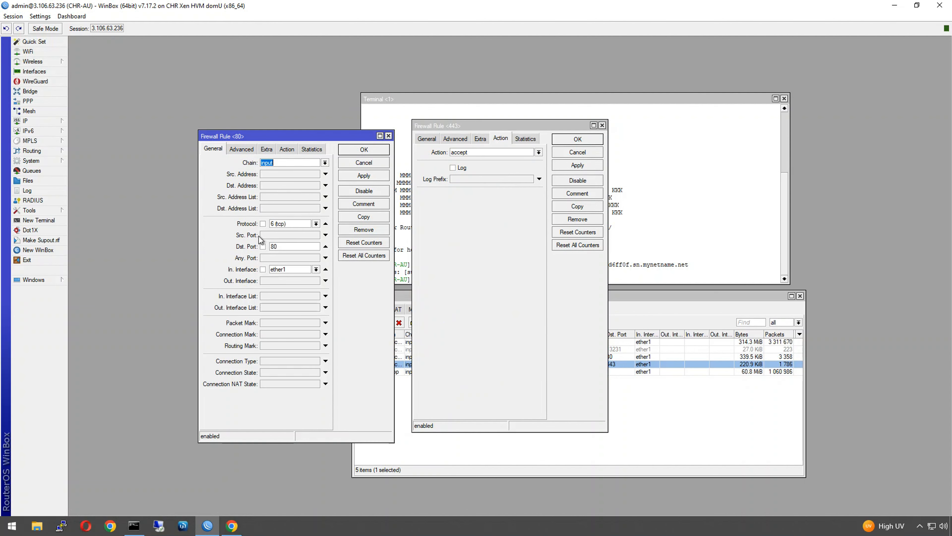
left_click(420, 139)
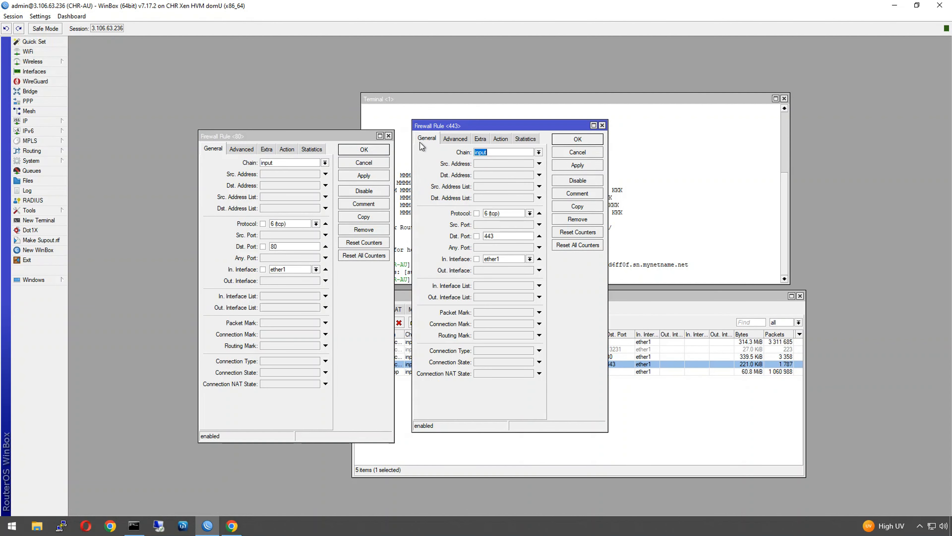
left_click(574, 141)
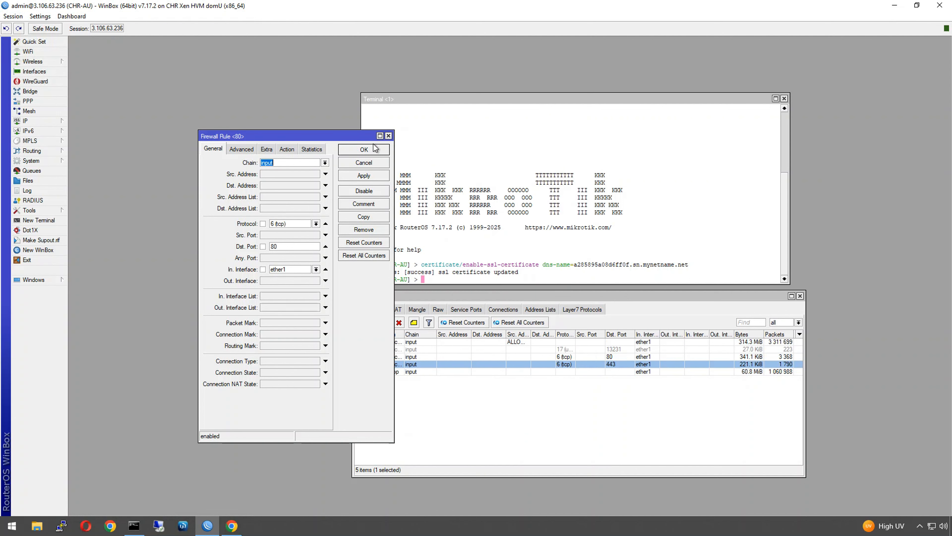
left_click(373, 151)
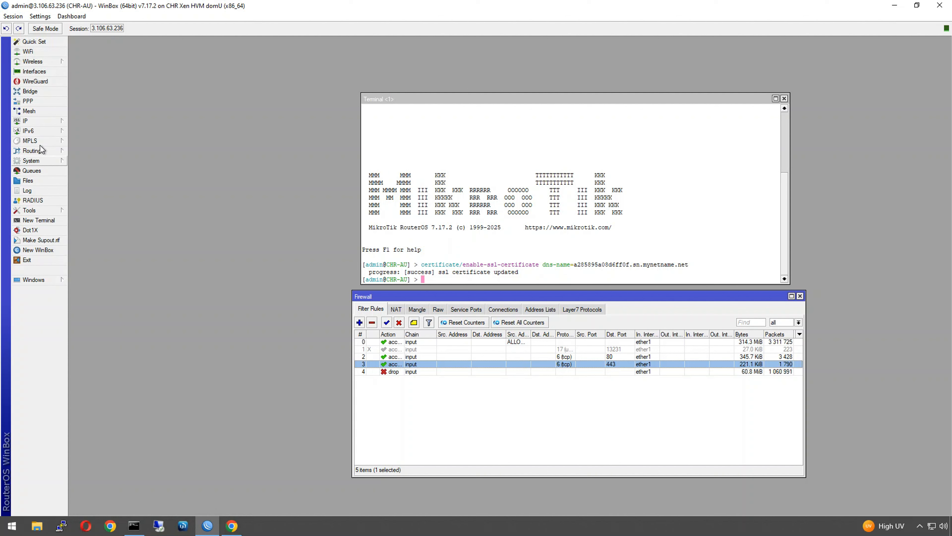
- Disable the www service on port 80 in the IP Service List
left_click(39, 119)
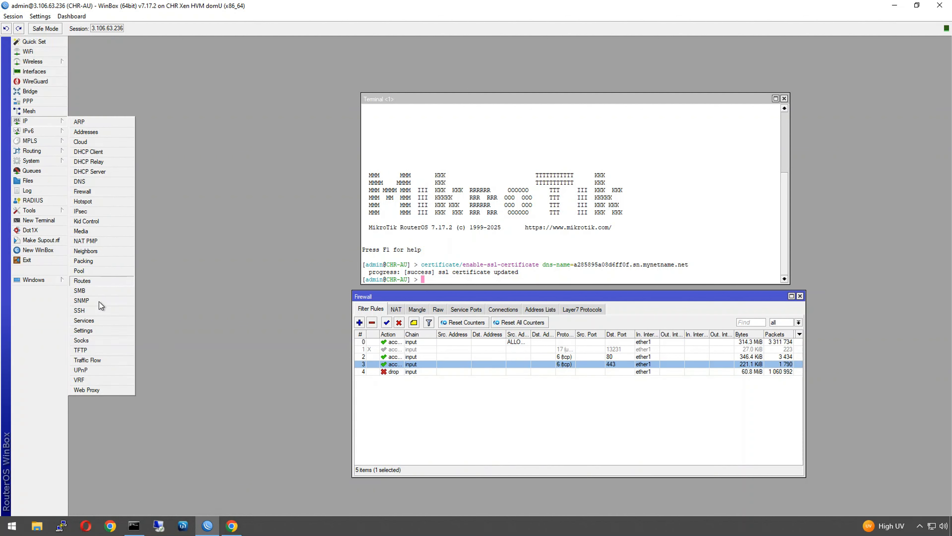
left_click(92, 323)
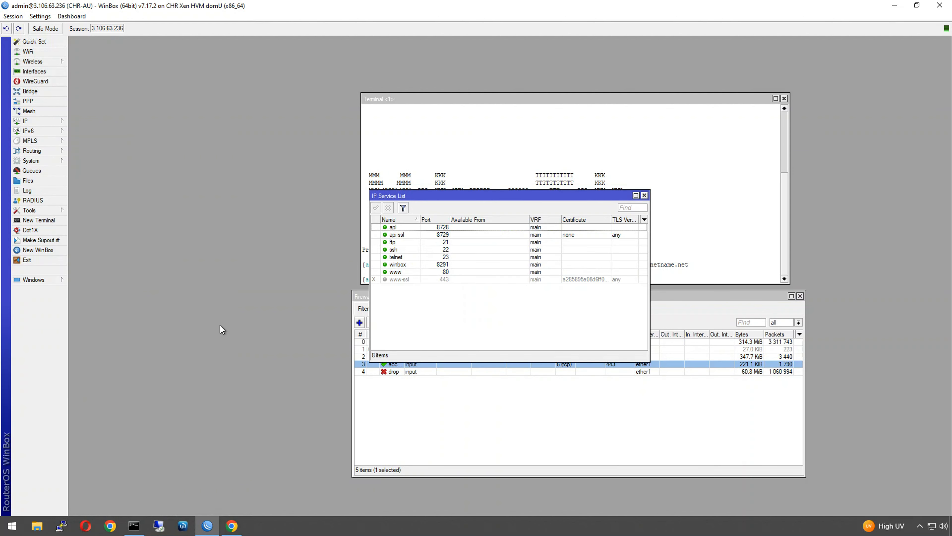
left_click(456, 276)
left_click(451, 272)
right_click(446, 273)
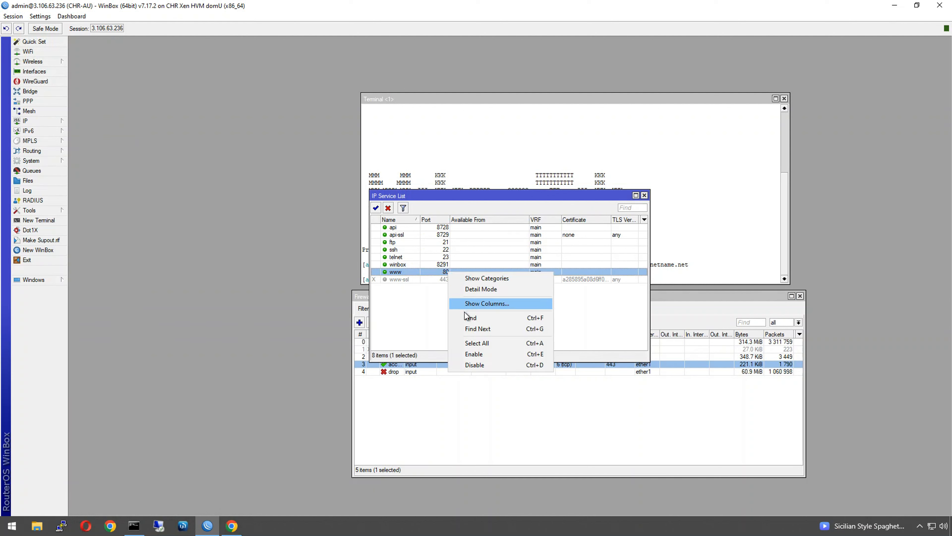
left_click(475, 365)
left_click(475, 345)
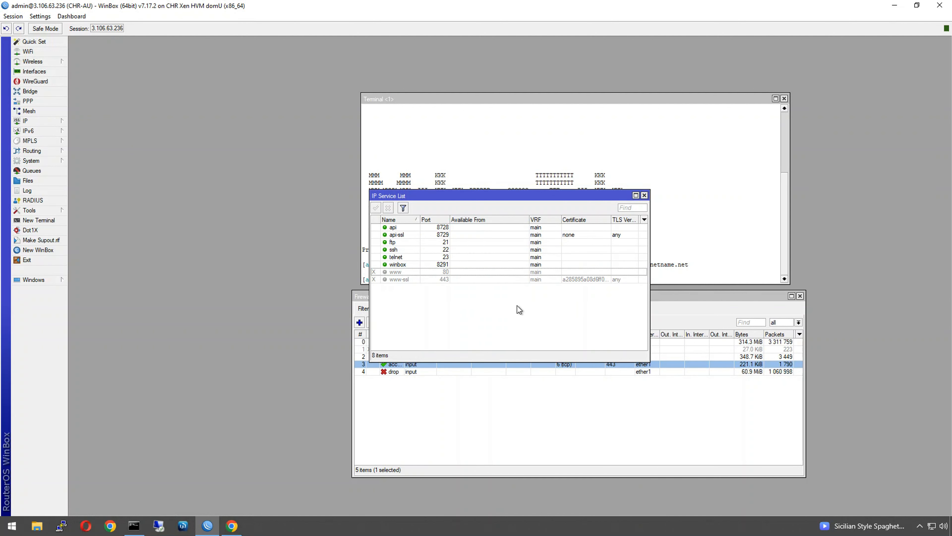
- Edit the www service's Available From addresses, then close the service windows
double_click(434, 271)
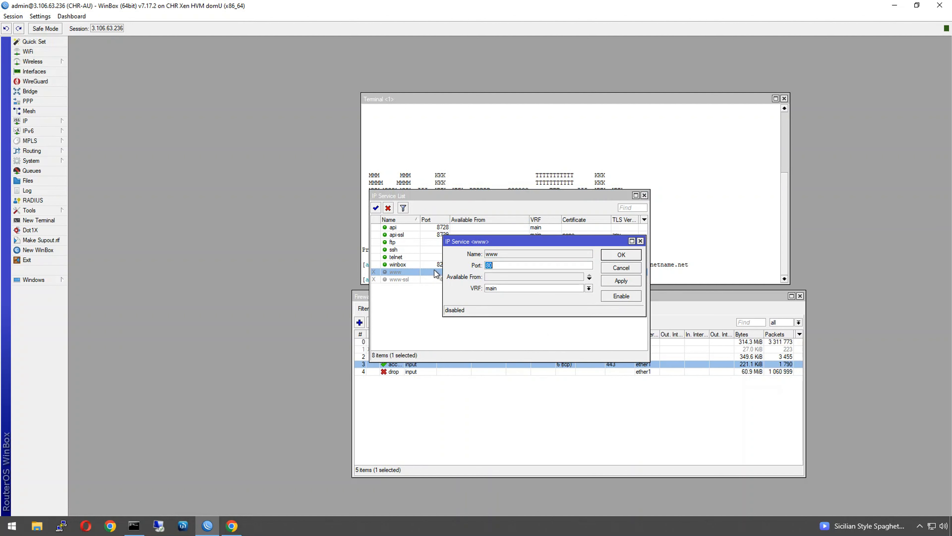
left_click(500, 276)
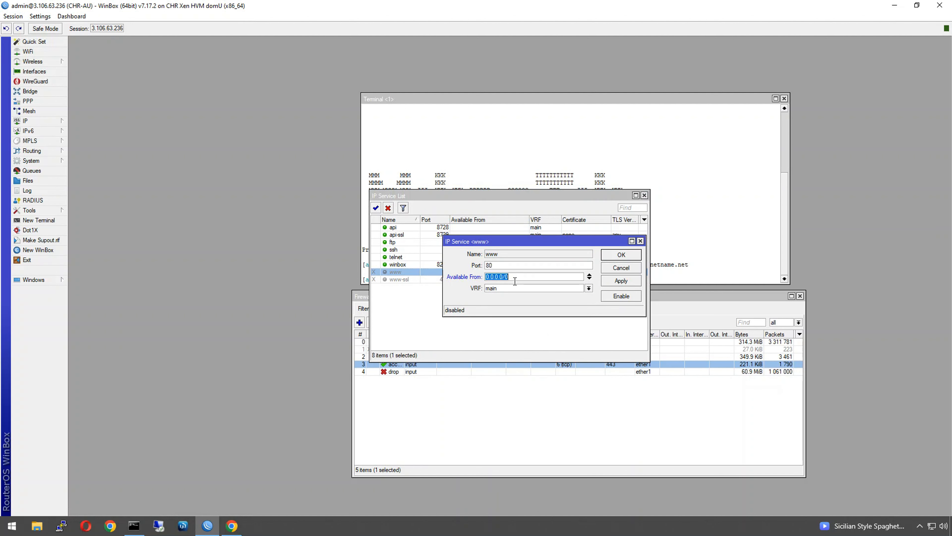
left_click(589, 278)
left_click(589, 279)
left_click(621, 268)
left_click(645, 196)
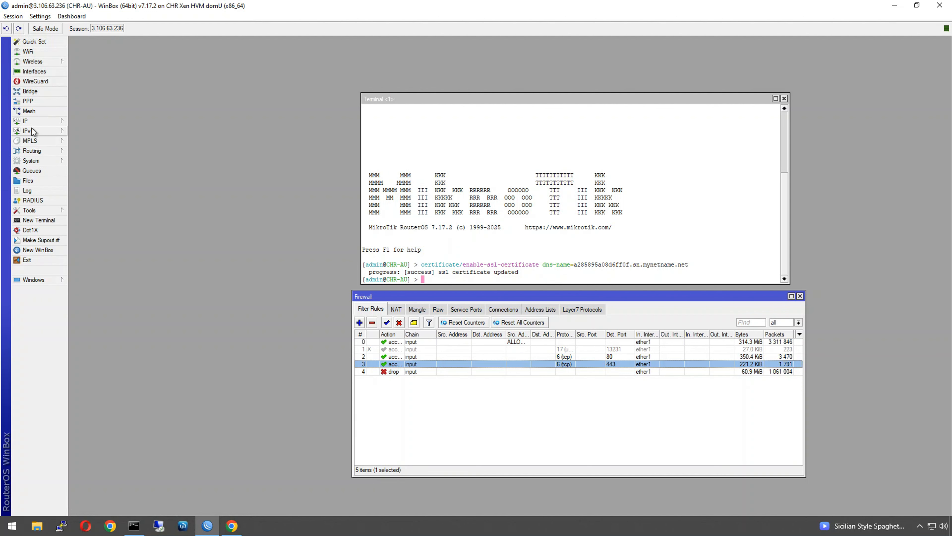
- Open the Certificates list and widen it to read the KLT certificate's issuer
left_click(57, 161)
left_click(125, 170)
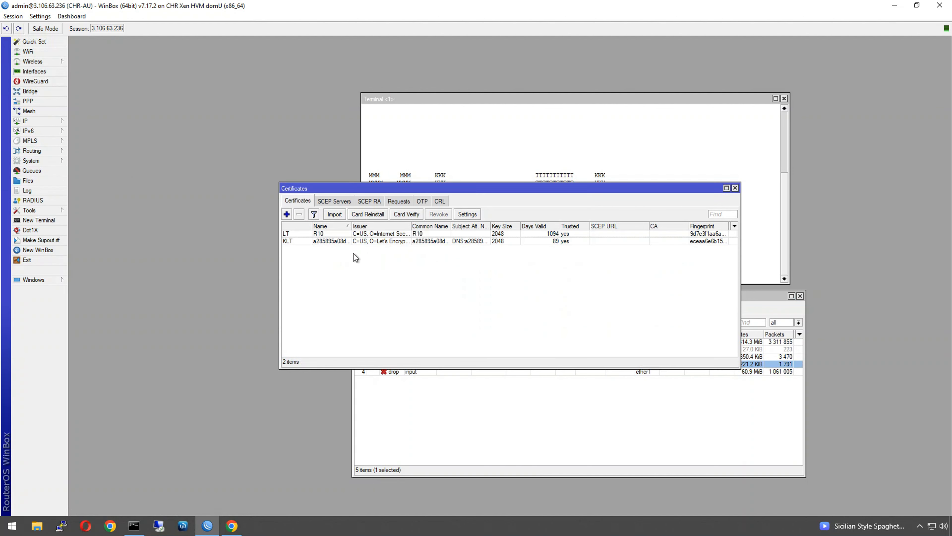
left_click(464, 242)
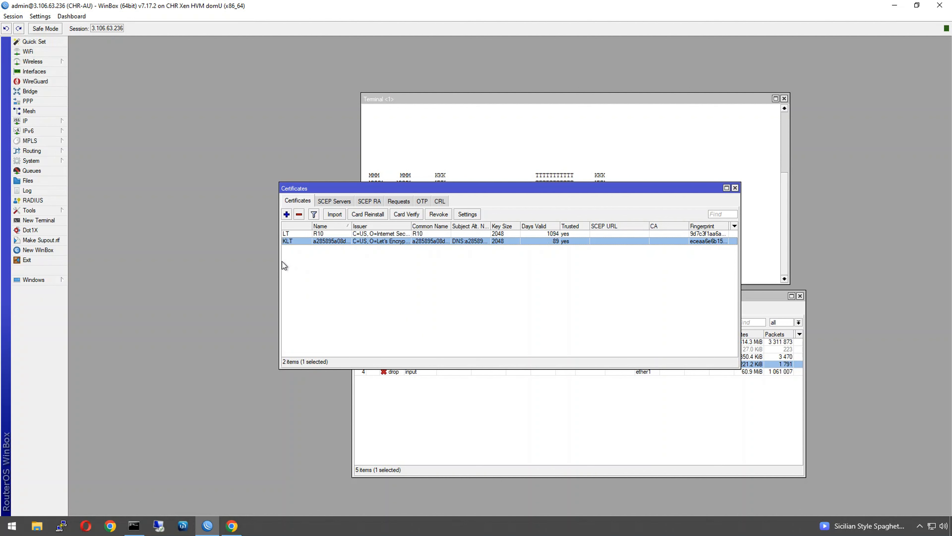
left_click_drag(280, 261, 138, 253)
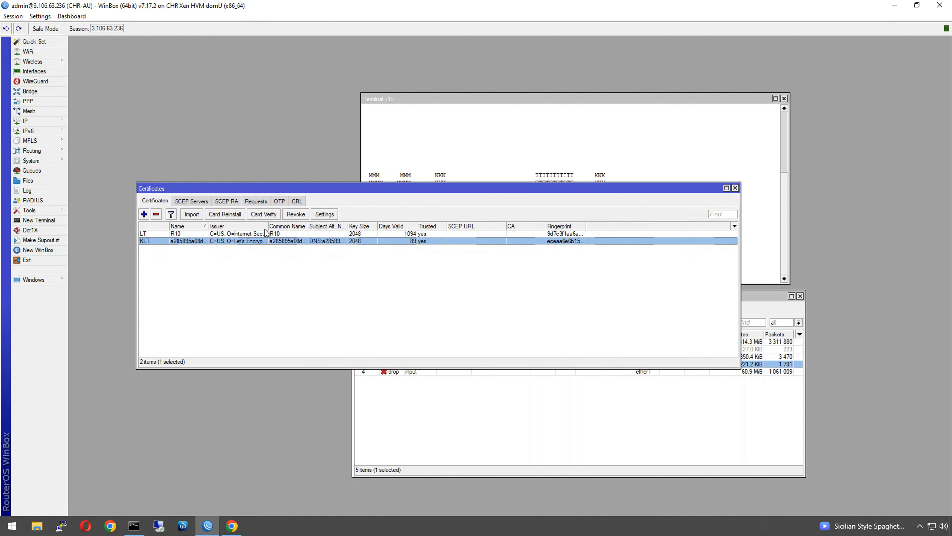
left_click_drag(268, 225, 347, 225)
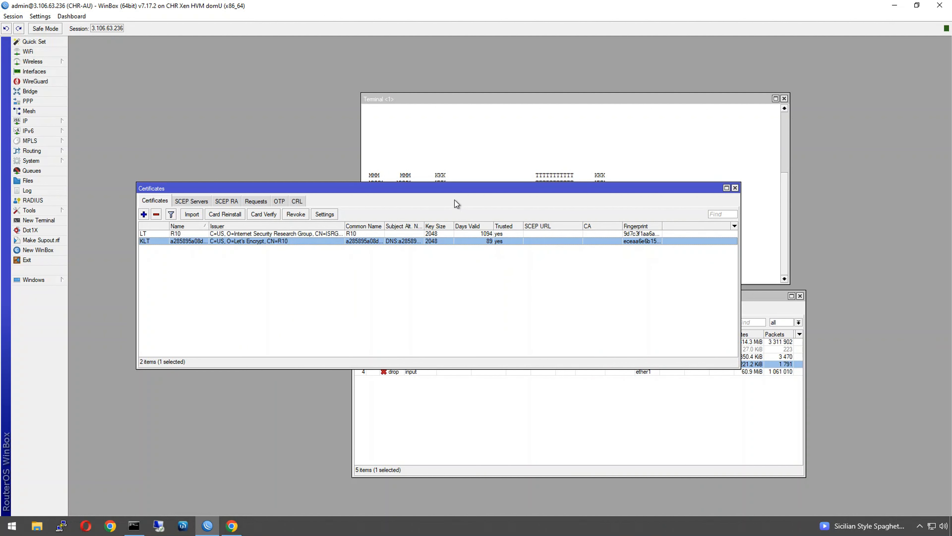
left_click_drag(452, 188, 482, 93)
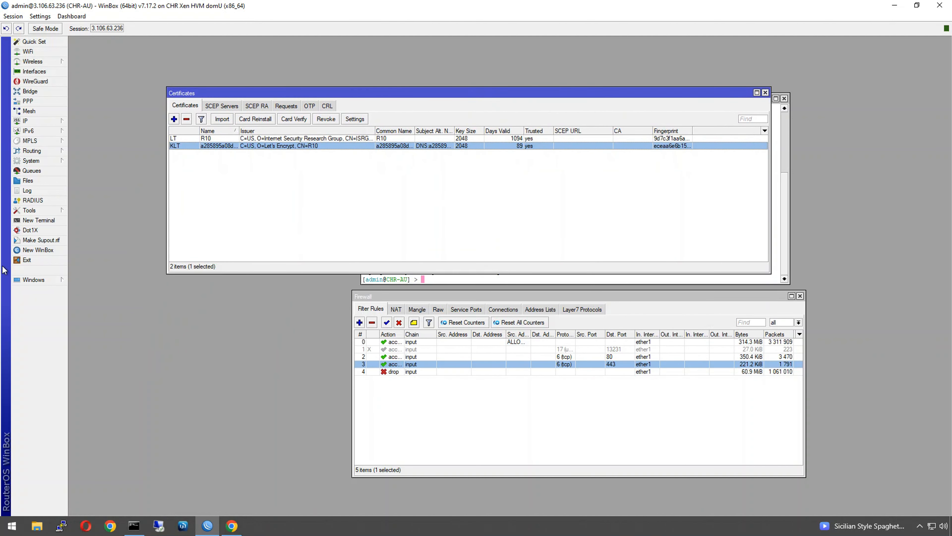
- Copy the enable-ssl-certificate command text from the terminal
left_click(368, 280)
left_click_drag(691, 268, 468, 261)
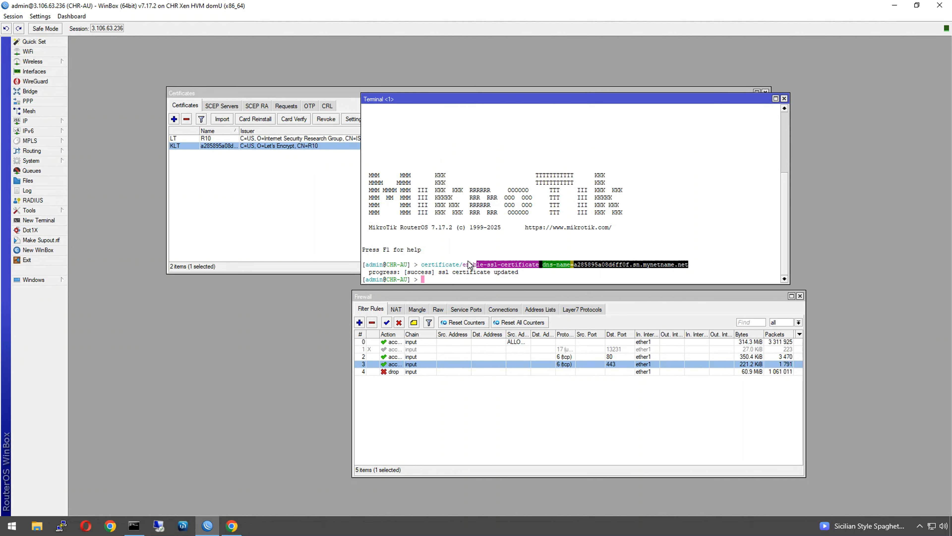
right_click(425, 265)
left_click(439, 270)
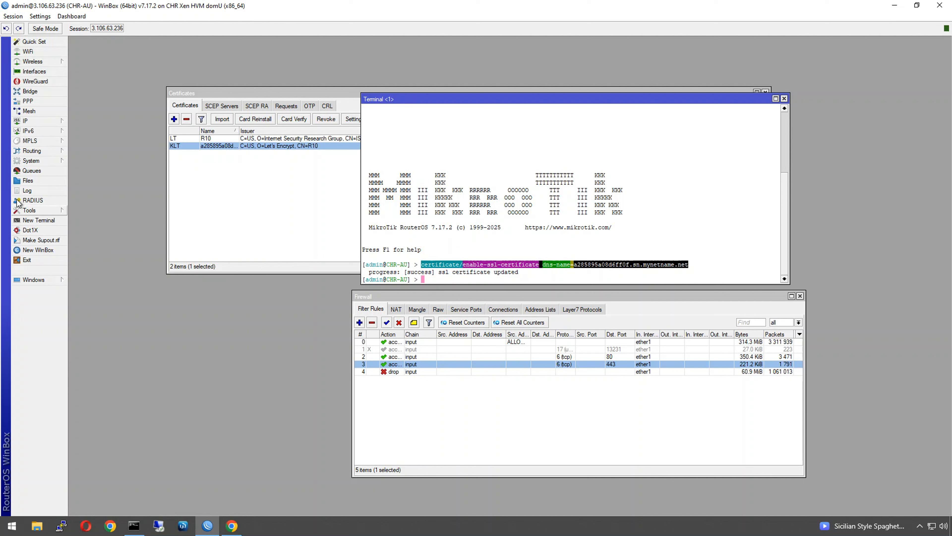
left_click(23, 161)
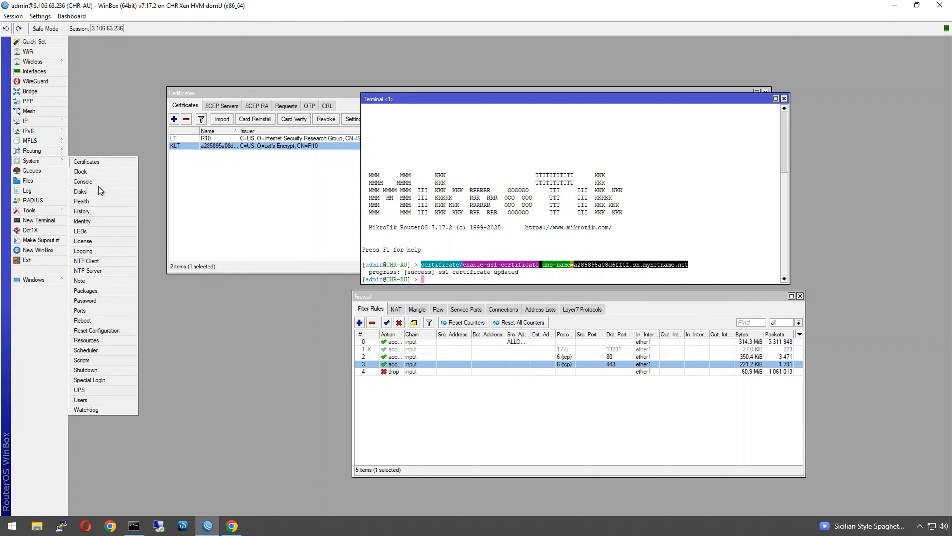
- Delete the existing pushover and script1 scripts
left_click(95, 362)
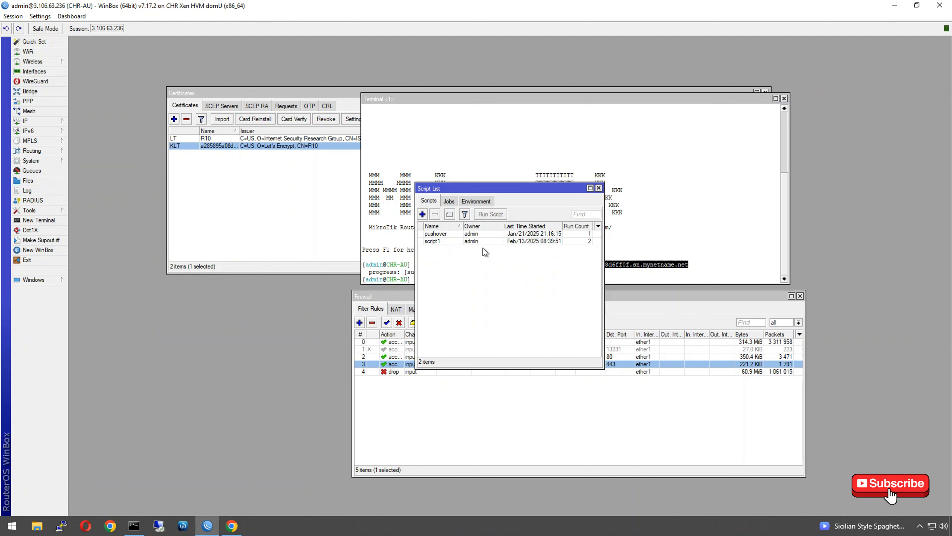
left_click(479, 232)
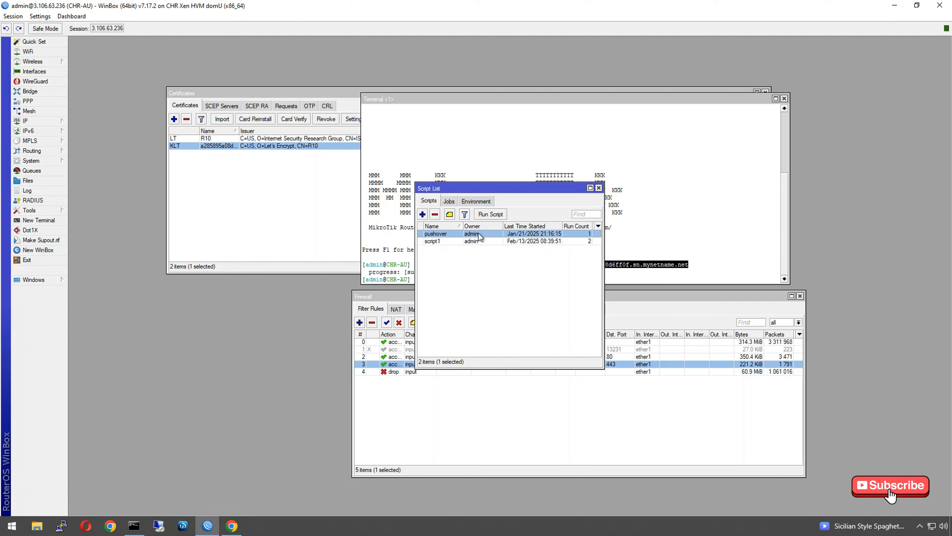
left_click(477, 242, "shift")
key("Delete")
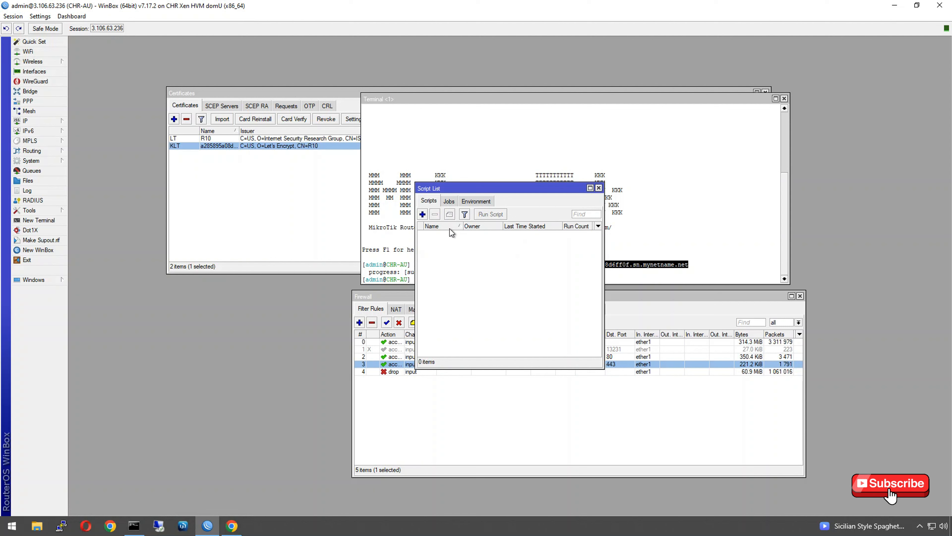
- Create a script with source /certificate/enable-ssl-certificate, Don't Require Permissions ticked, and an empty first line
left_click(423, 215)
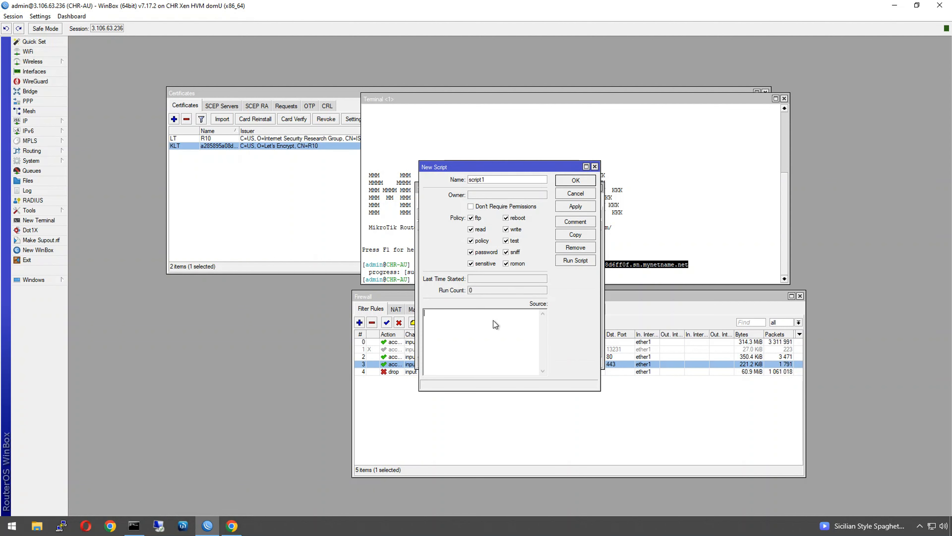
type("certificate/enable-ssl-certificate dns-name=a285895a08d6ff0f.sn.mynetname.net")
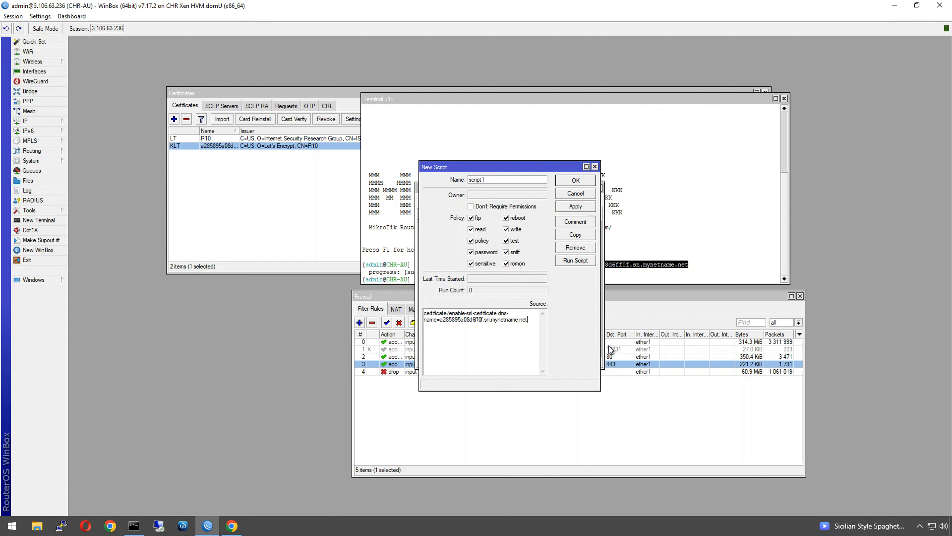
left_click_drag(599, 346, 885, 346)
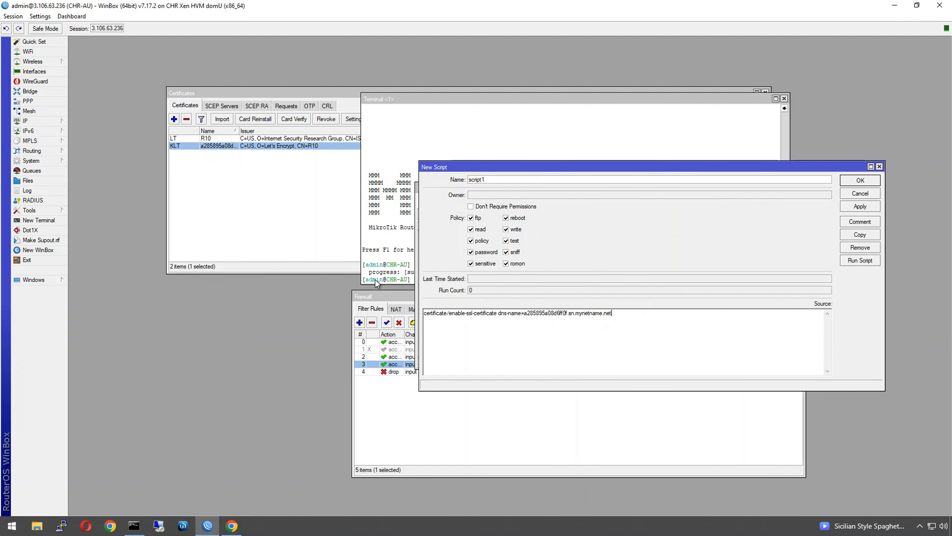
left_click(424, 314)
type("/")
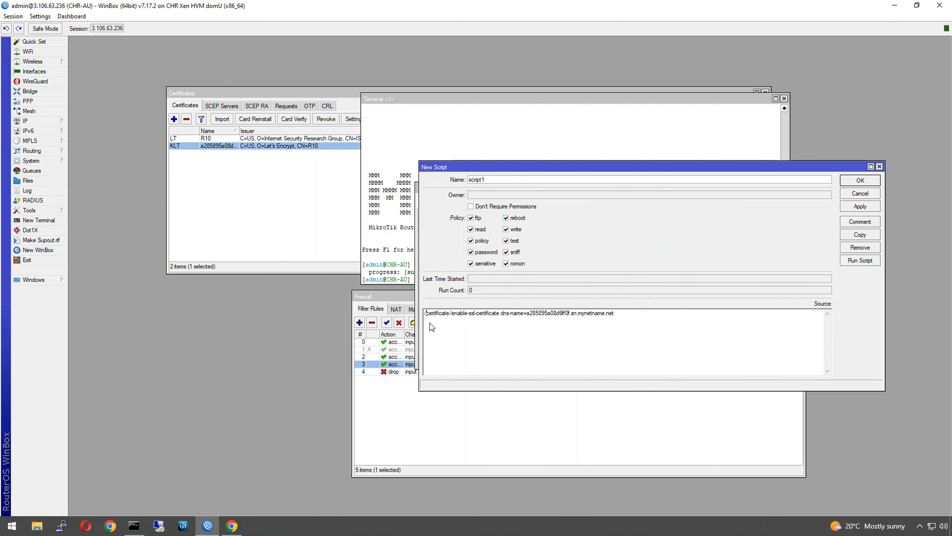
left_click(470, 208)
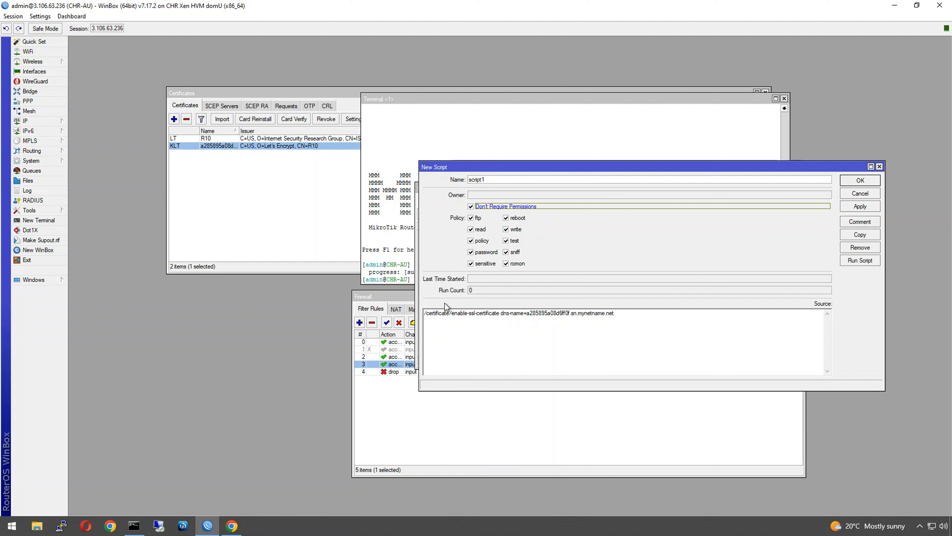
left_click(425, 315)
key("Return")
left_click(438, 316)
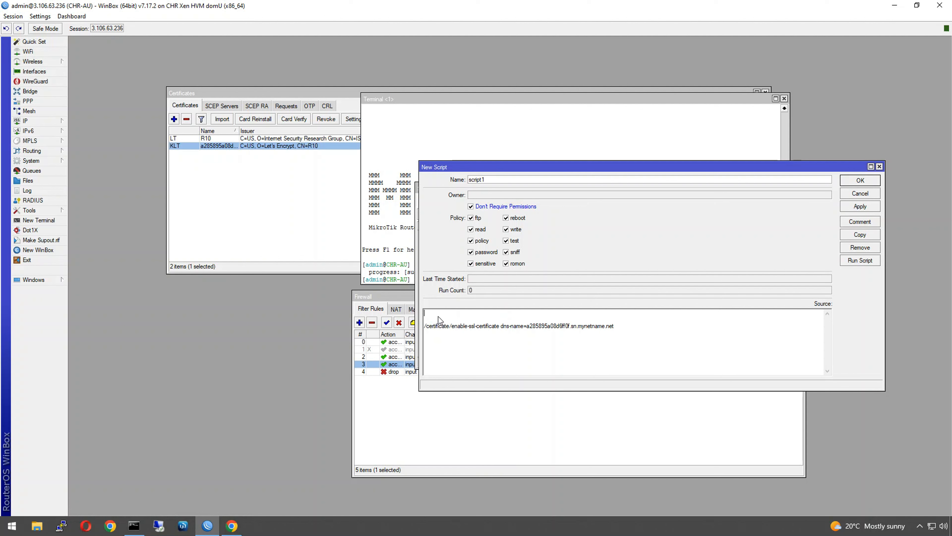
- Comment firewall rule 2, the port 80 accept rule, as LETS ENCRYPT
left_click(390, 394)
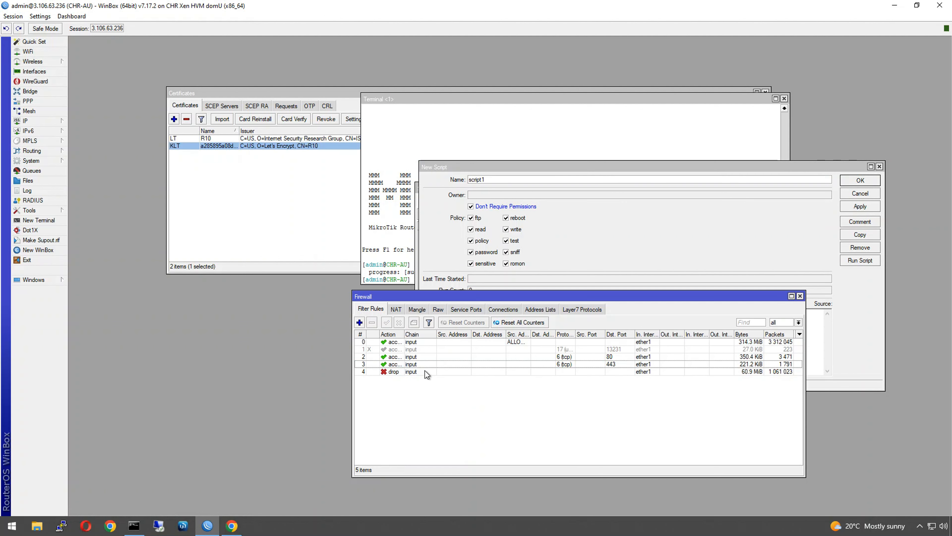
left_click(425, 365)
left_click(592, 356)
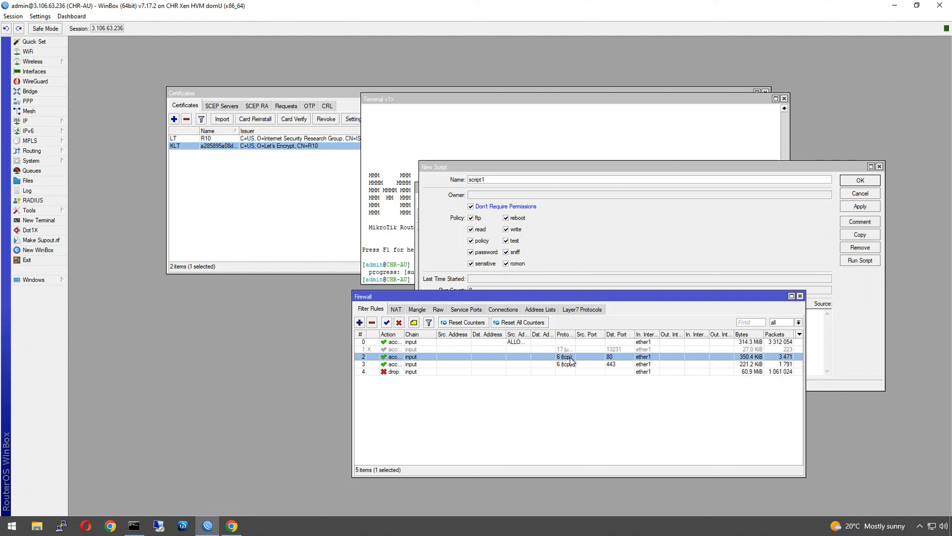
right_click(569, 357)
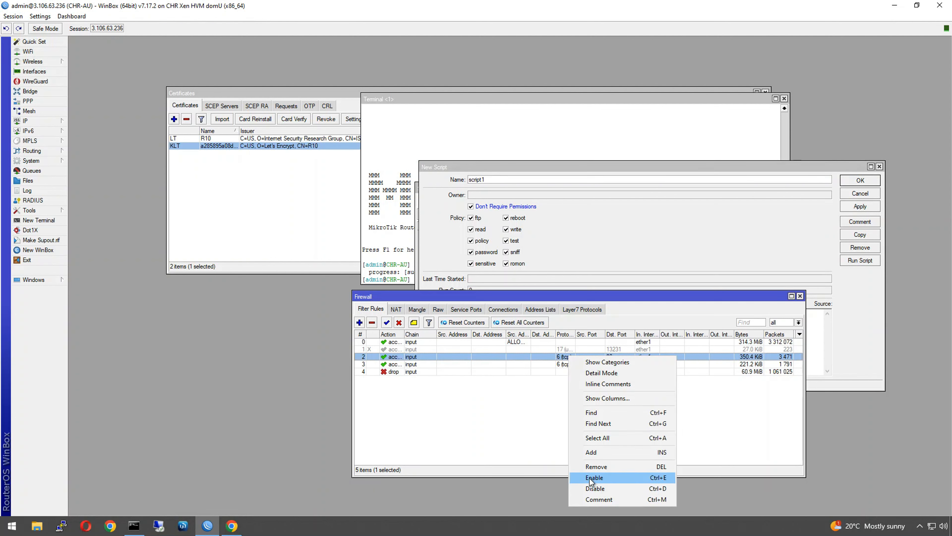
left_click(593, 499)
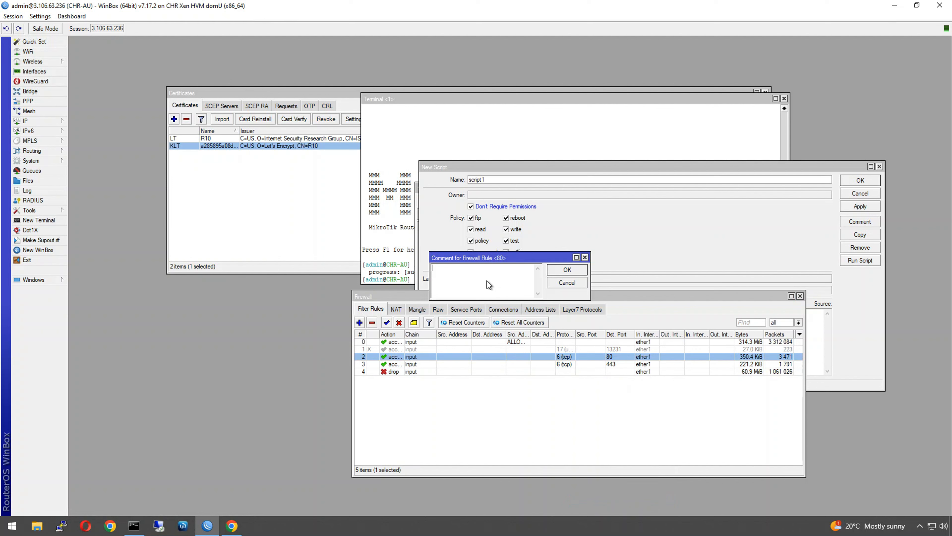
type("LETS ENCRYPT")
left_click(568, 270)
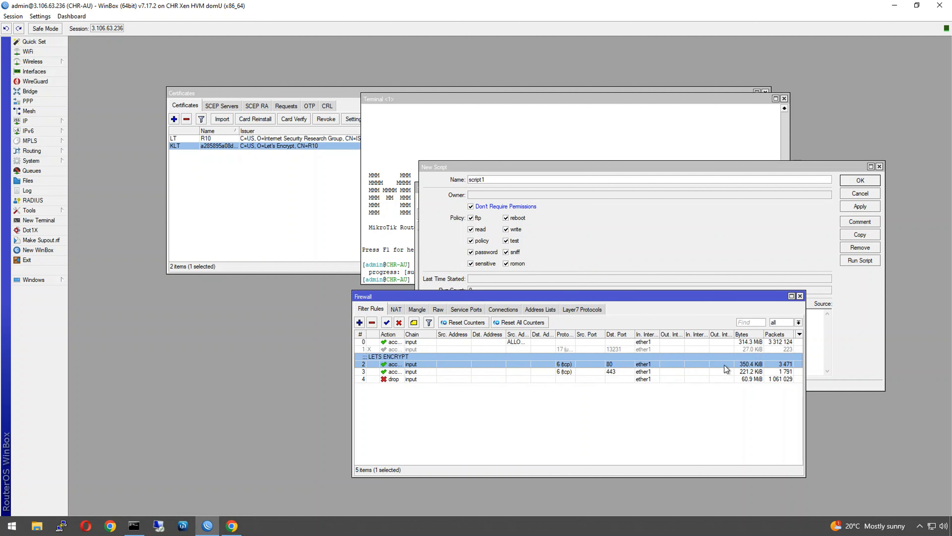
left_click(836, 354)
left_click(588, 316)
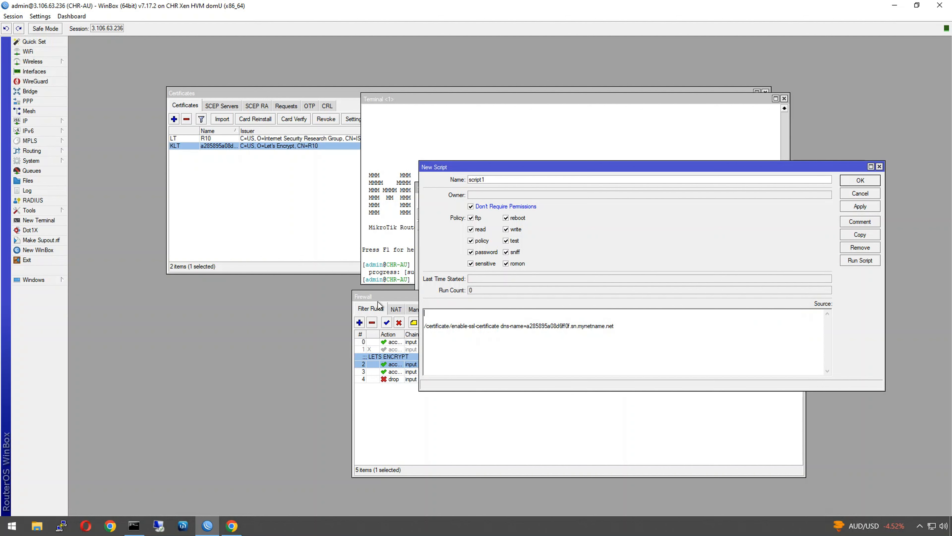
- Begin a /f line at the top of the new script's source
left_click_drag(379, 296, 167, 317)
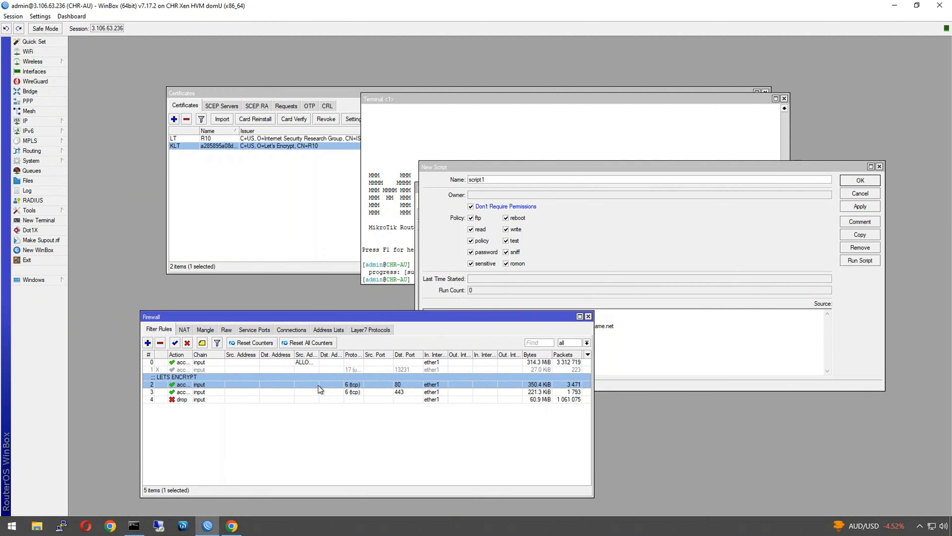
left_click(635, 358)
left_click(470, 315)
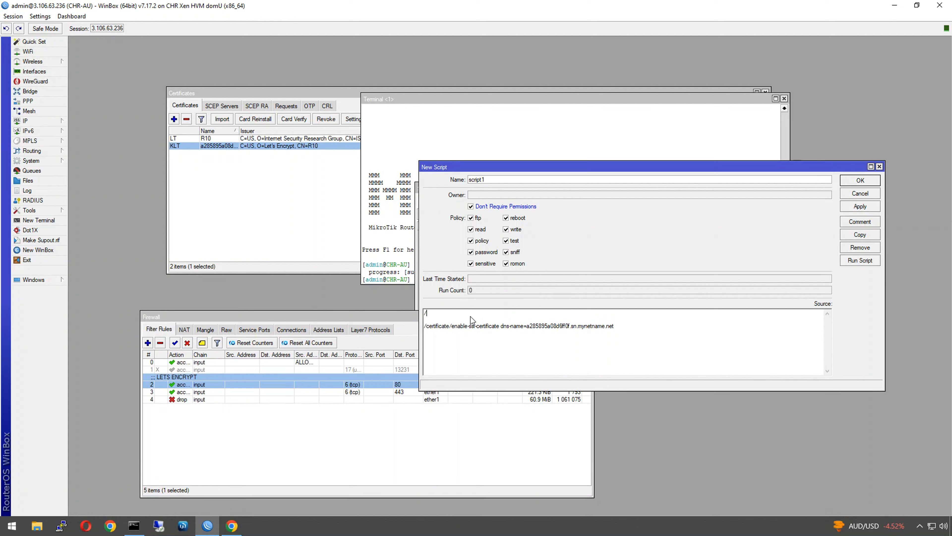
type("/firewall")
- In the terminal, run ip firewall filter disable [find comment="LETS ENCRYPT"]
left_click(452, 150)
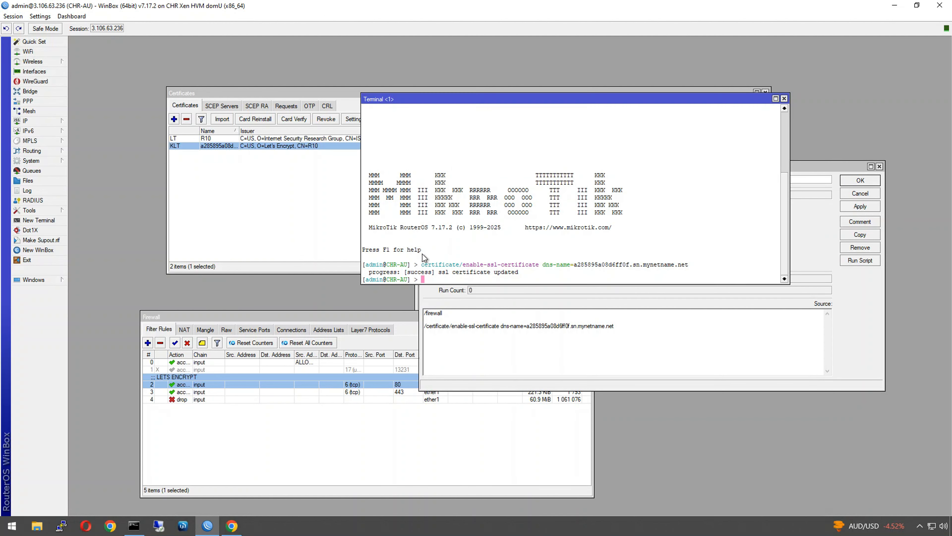
type("firew")
key("BackSpace")
type("ip fi")
key("Tab")
type("f")
key("Tab")
type("disable ")
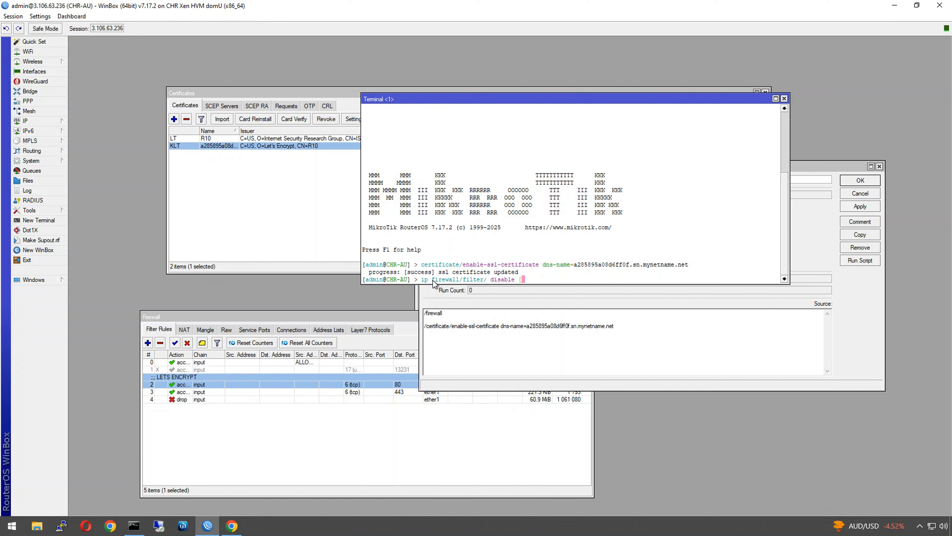
type("[fidn")
key("BackSpace")
key("BackSpace")
type("nd comment=\"LETS ENCR")
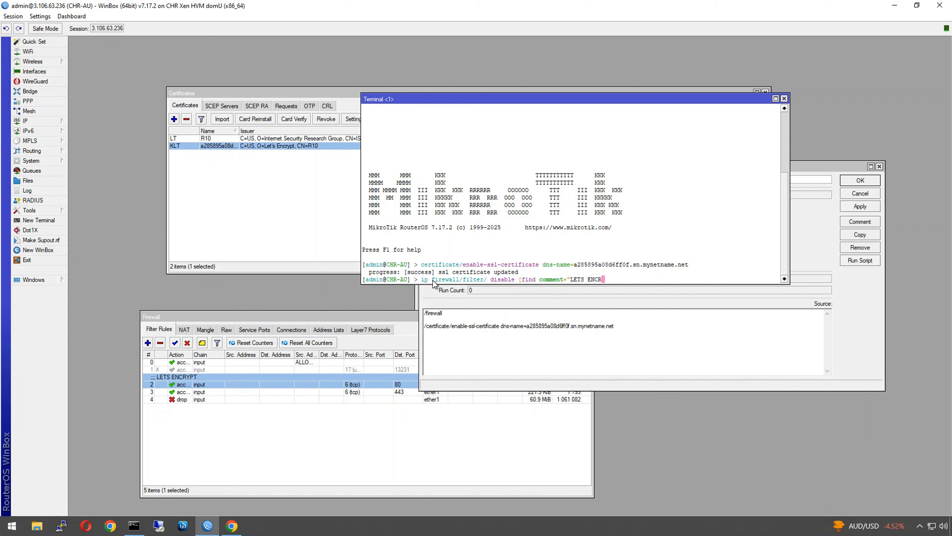
type("YPT\"]")
key("Return")
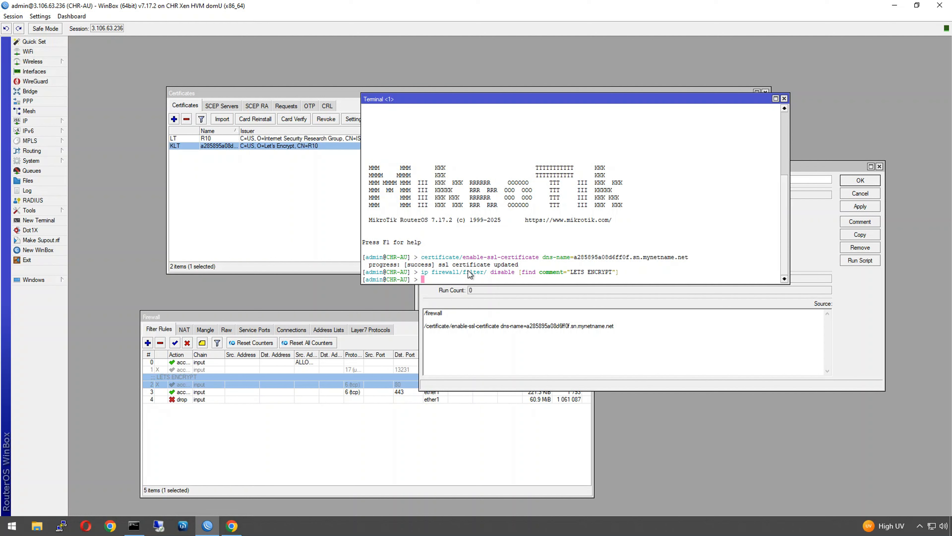
- Rerun the recalled command with enable instead of disable for the LETS ENCRYPT rule
key("Up")
key("Left")
key("Left")
key("Left")
key("Left")
key("Left")
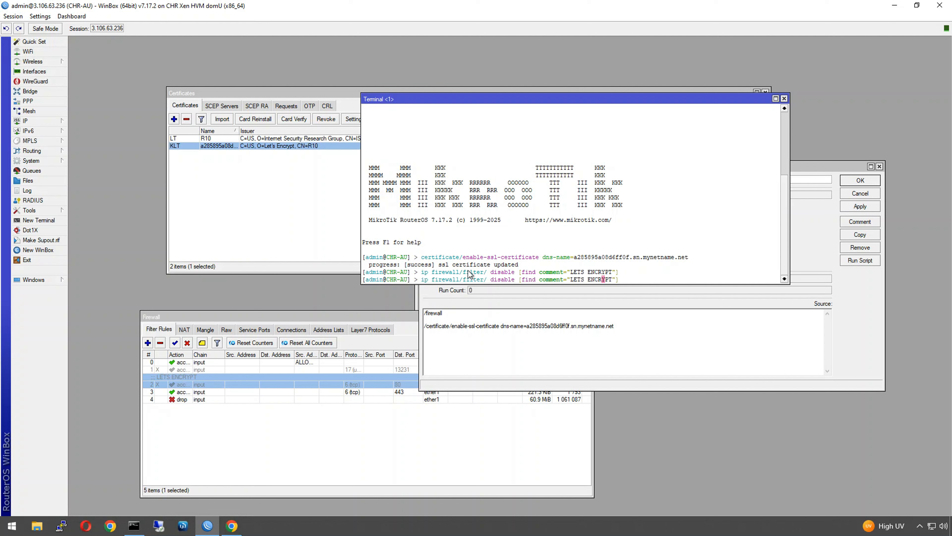
key("Left")
key("Left")
key("Left")
key("Left")
key("Left")
key("Left")
key("Left")
key("Left")
key("Left")
key("Left")
key("Left")
key("Left")
key("Left")
key("Left")
key("Left")
key("Left")
key("Left")
key("Left")
key("Left")
key("Left")
key("Right")
key("Right")
key("Right")
key("Right")
key("BackSpace")
key("BackSpace")
key("BackSpace")
type("en")
key("Return")
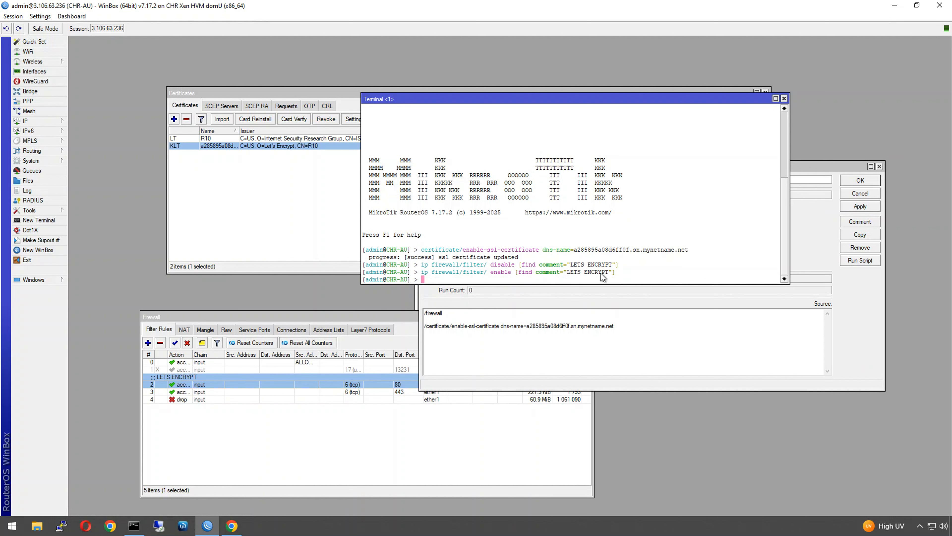
- Paste the terminal's enable command as the script's first line
left_click_drag(562, 273, 420, 273)
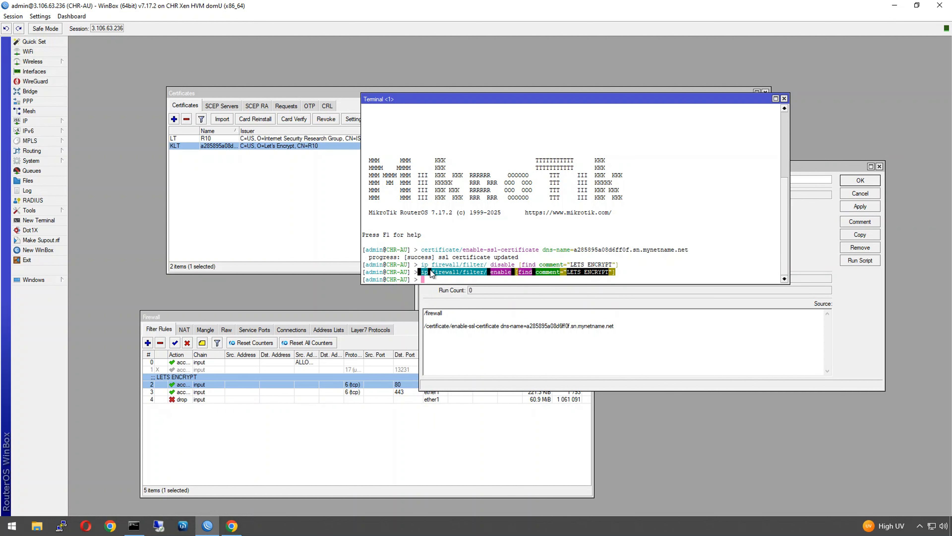
right_click(432, 271)
left_click(454, 275)
double_click(438, 315)
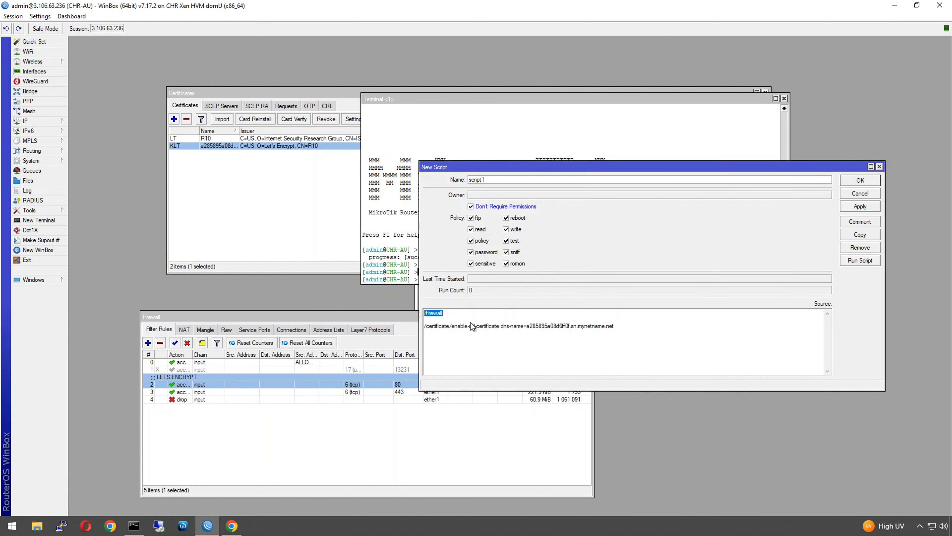
key("ctrl+v")
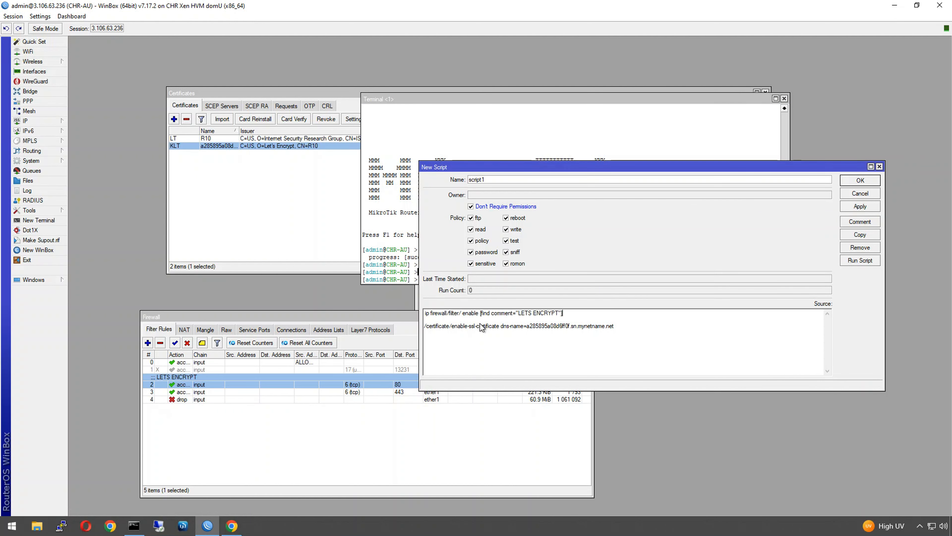
- Paste the terminal's disable command after the certificate line in the script
left_click(600, 332)
left_click_drag(536, 165, 596, 164)
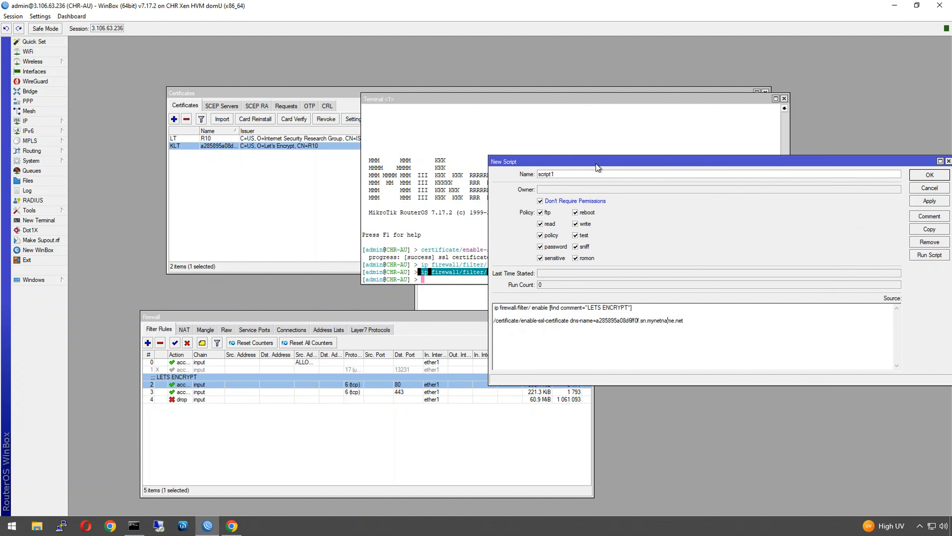
left_click(454, 266)
left_click_drag(619, 263, 420, 267)
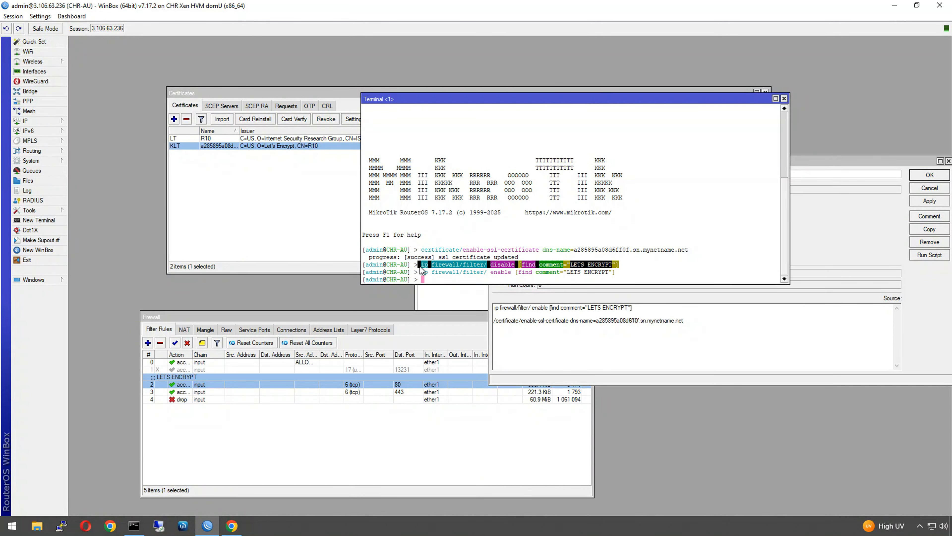
right_click(423, 263)
left_click(436, 269)
left_click(539, 339)
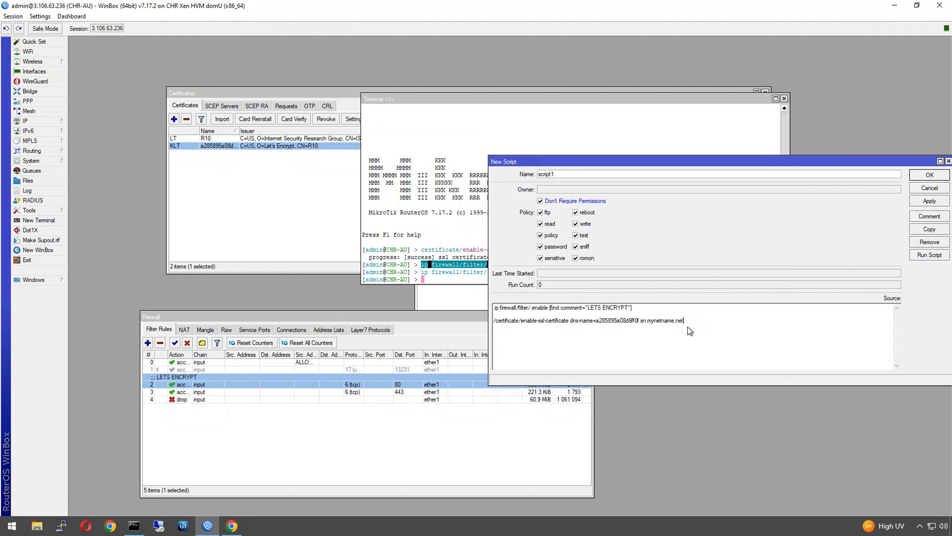
key("ctrl+v")
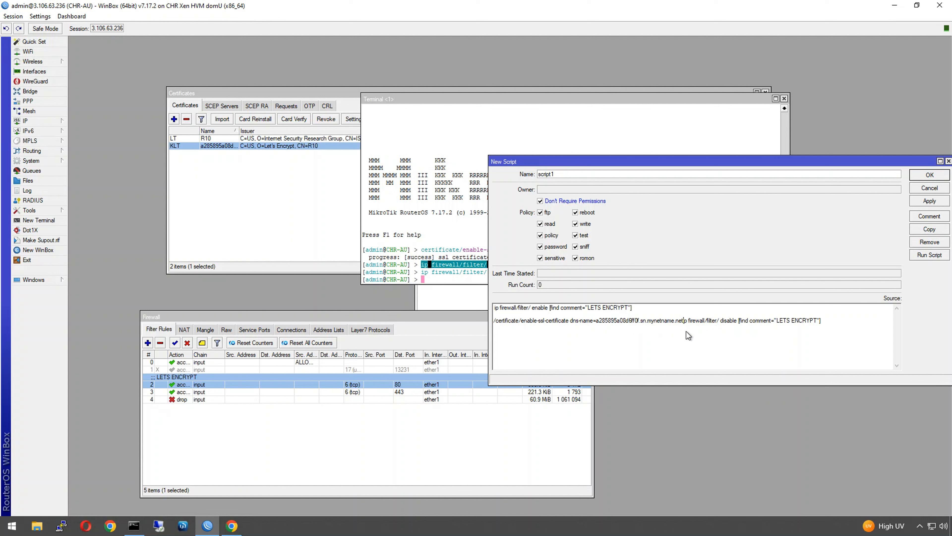
- Put each command on its own '/'-prefixed line, apply, and start naming it sstp-lets-encr
key("Return")
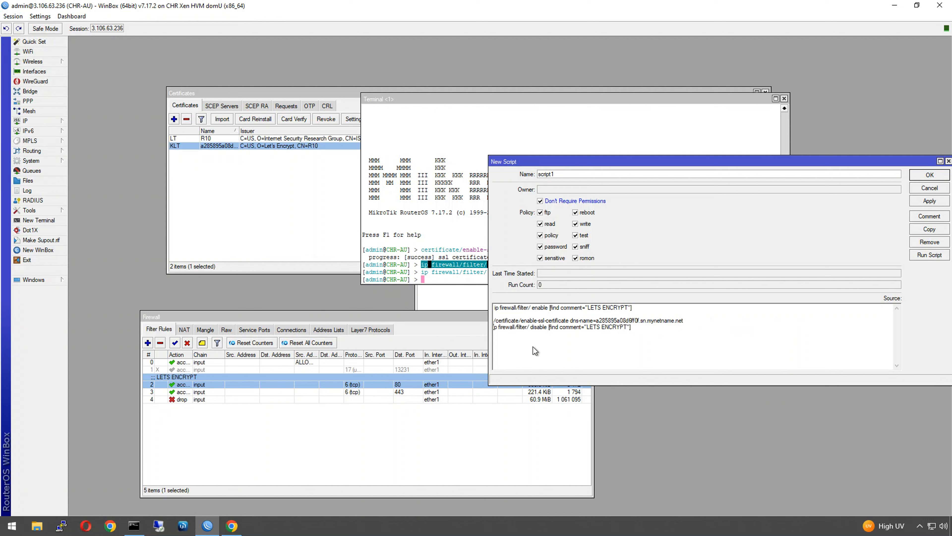
type("/")
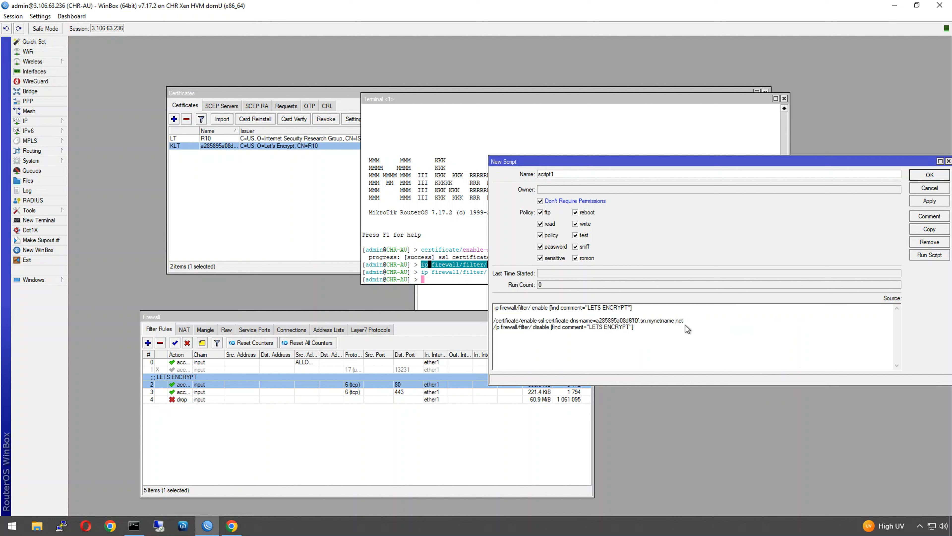
key("Return")
left_click(494, 307)
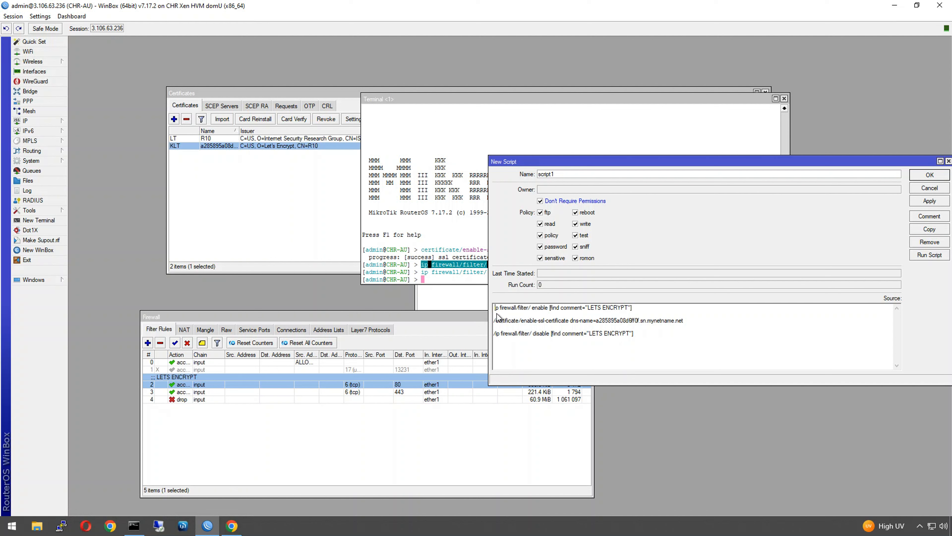
type("/")
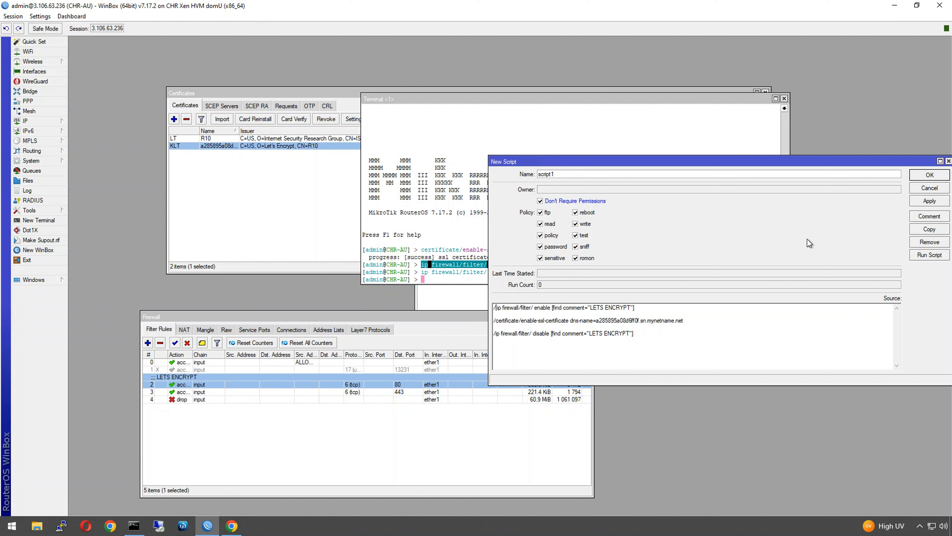
left_click(926, 201)
type("sstp-lets-encr")
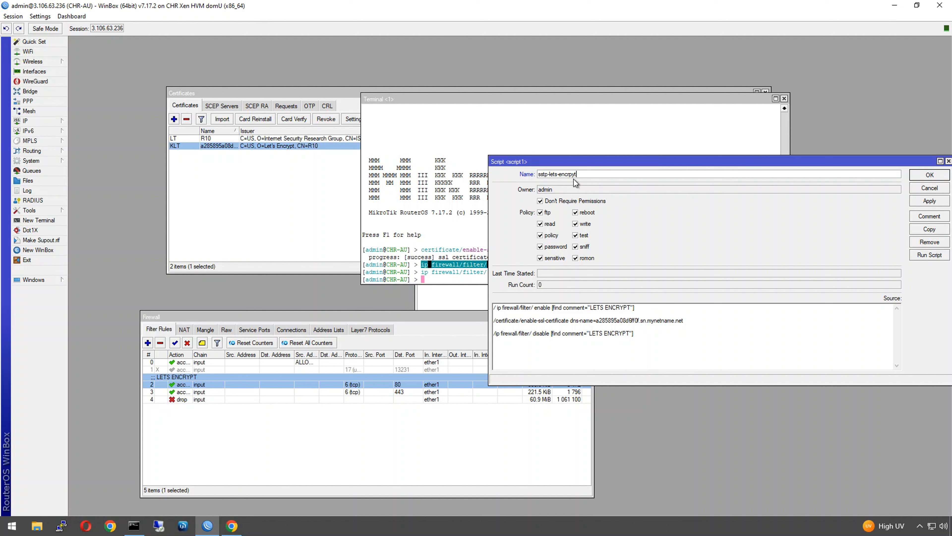
- Correct the name to sstp-lets-encrypt, apply, run it, and confirm the certificate renewed via R11
key("BackSpace")
key("BackSpace")
key("BackSpace")
key("BackSpace")
type("t")
left_click(928, 201)
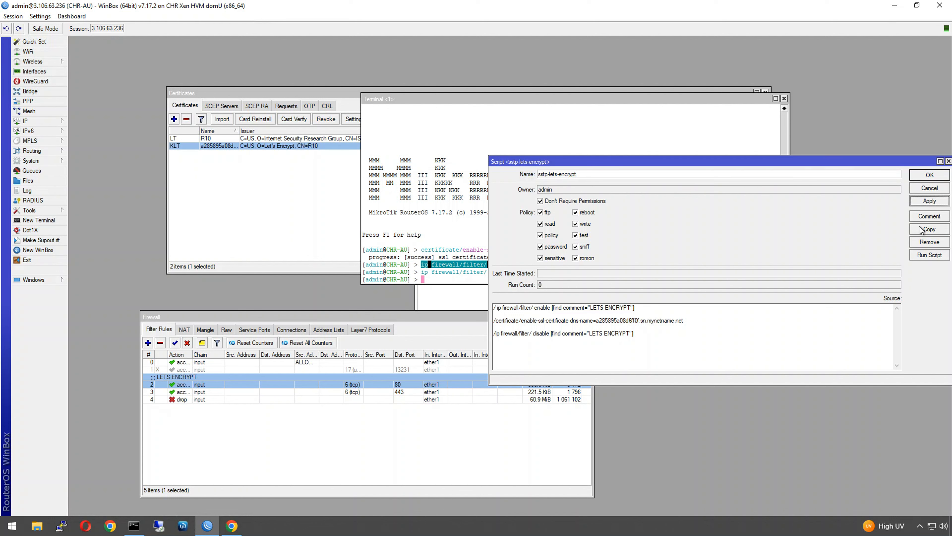
left_click(919, 257)
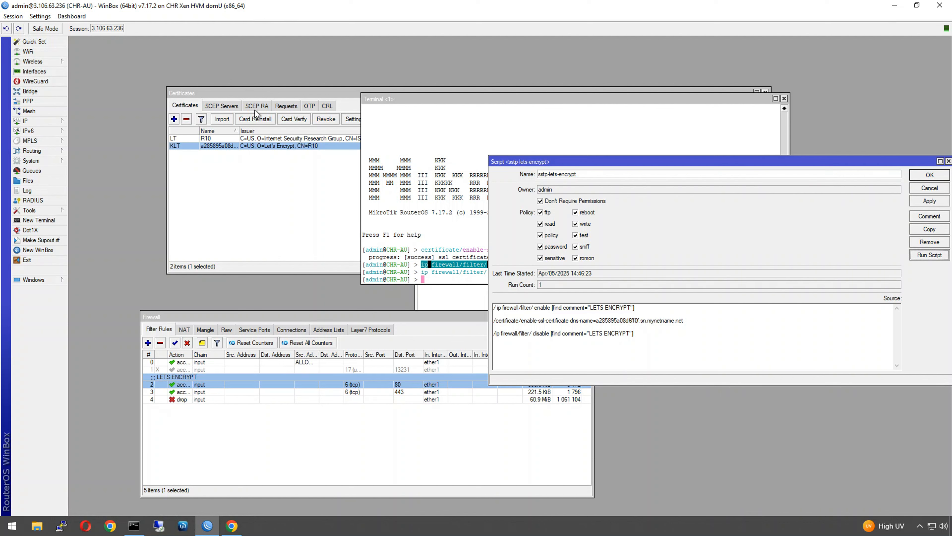
left_click(248, 93)
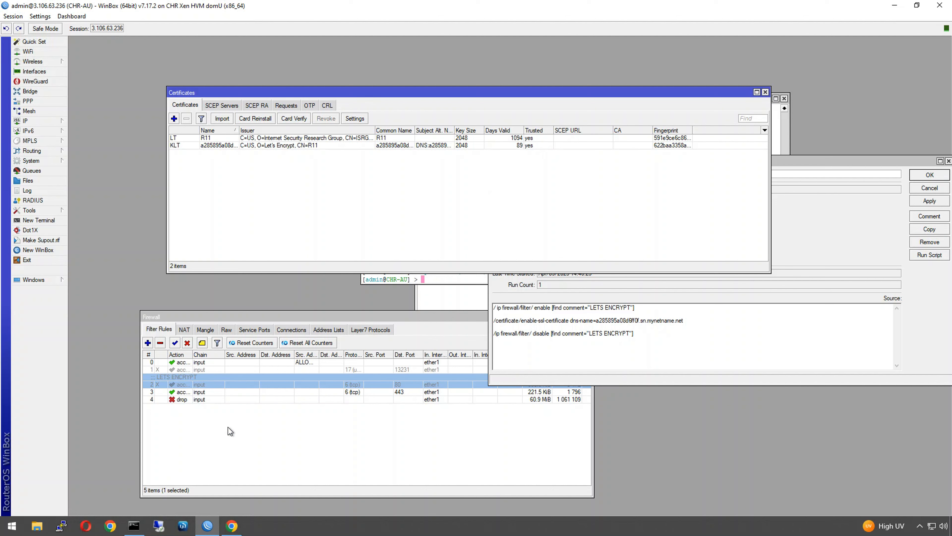
left_click(839, 240)
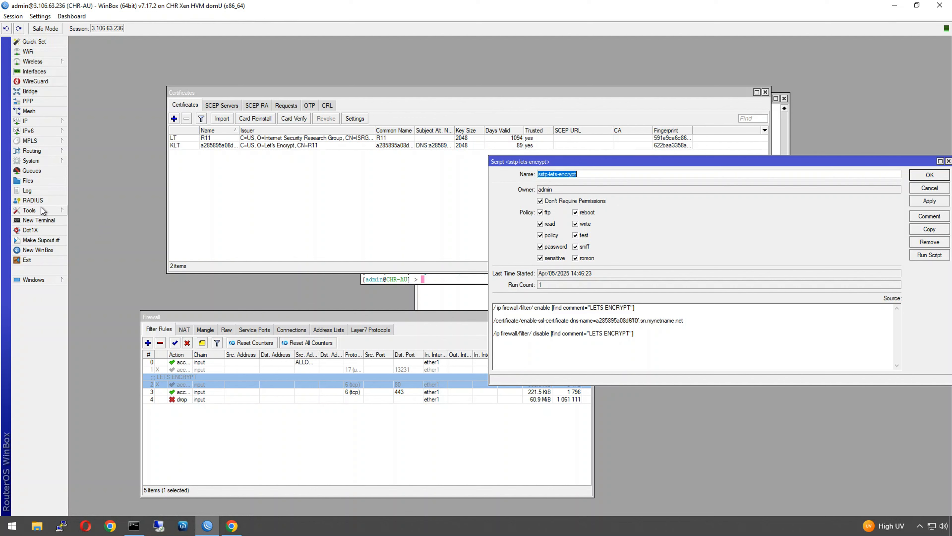
- Add a new scheduler entry whose On Event runs the sstp-lets-encrypt script
left_click(32, 161)
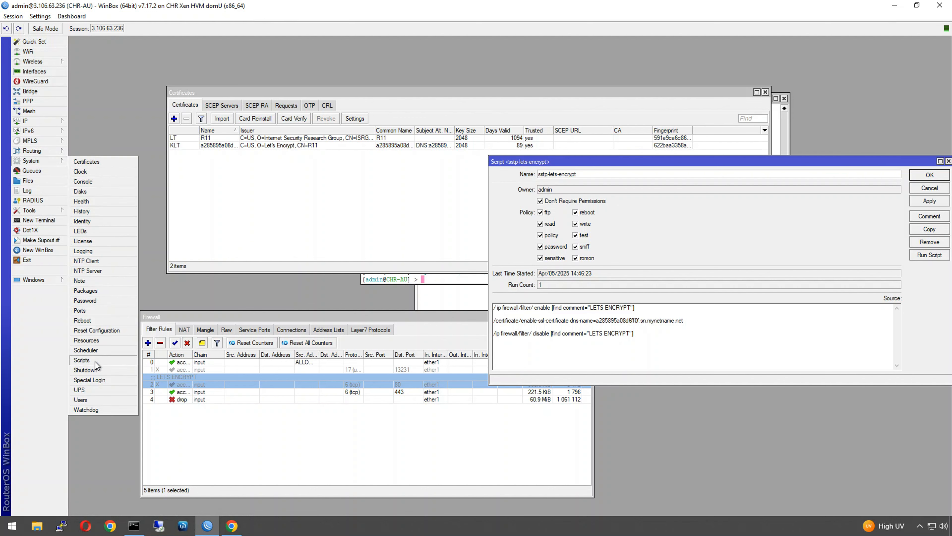
left_click(96, 350)
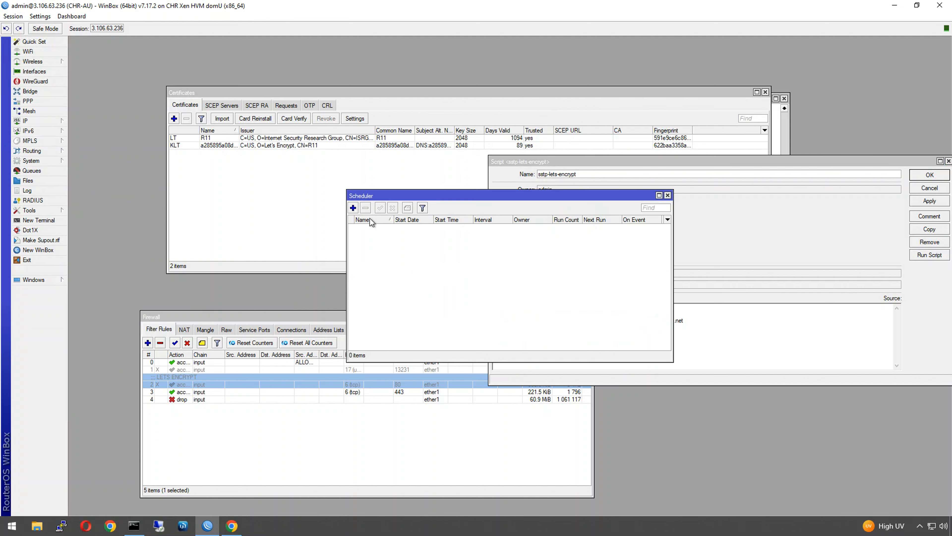
left_click(353, 208)
left_click(486, 373)
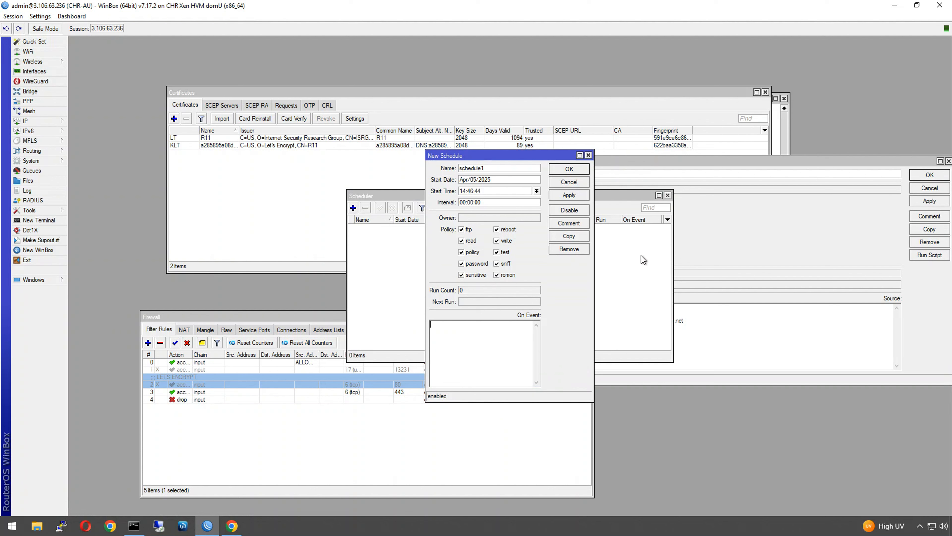
left_click(690, 233)
right_click(563, 175)
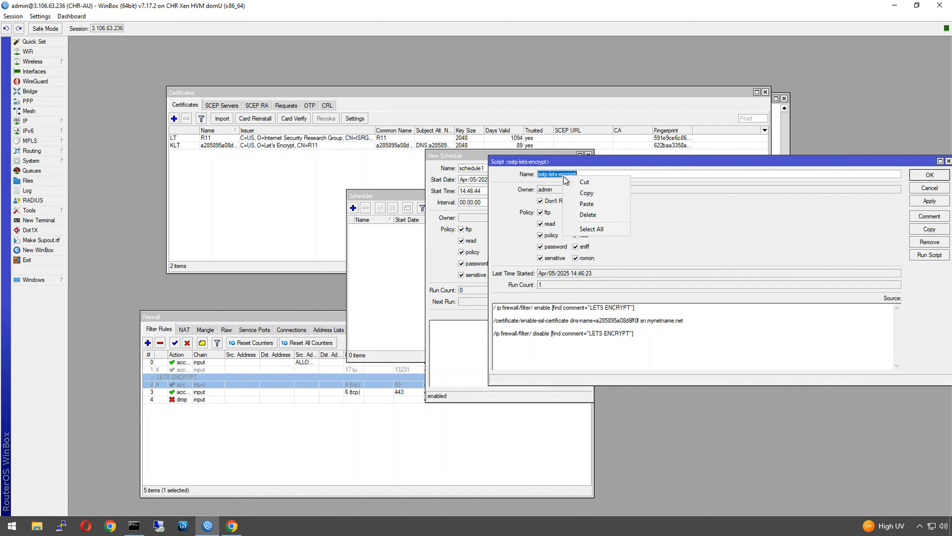
left_click(576, 193)
left_click(474, 355)
right_click(473, 354)
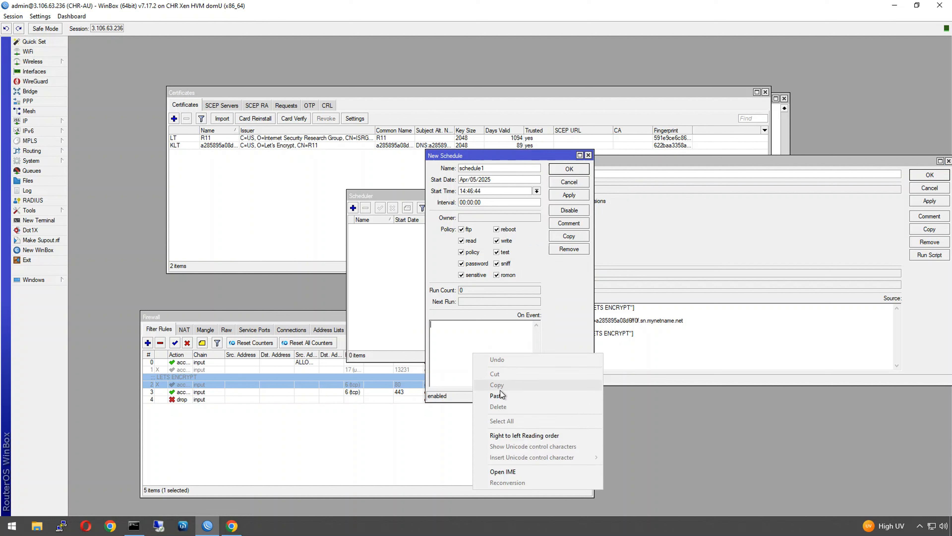
left_click(502, 396)
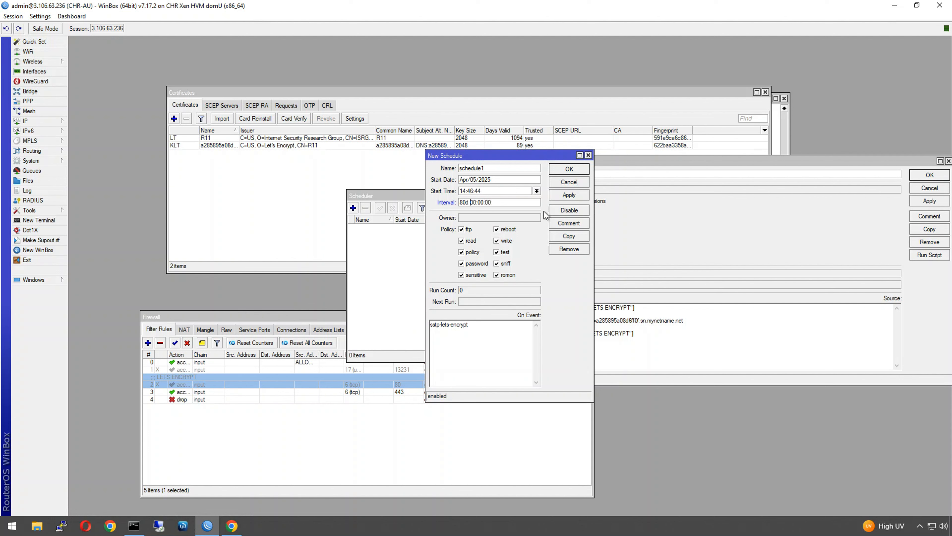
- Set an 80-day interval, name the schedule sch_let-encrypt, and close the Scheduler and Script windows
left_click(568, 195)
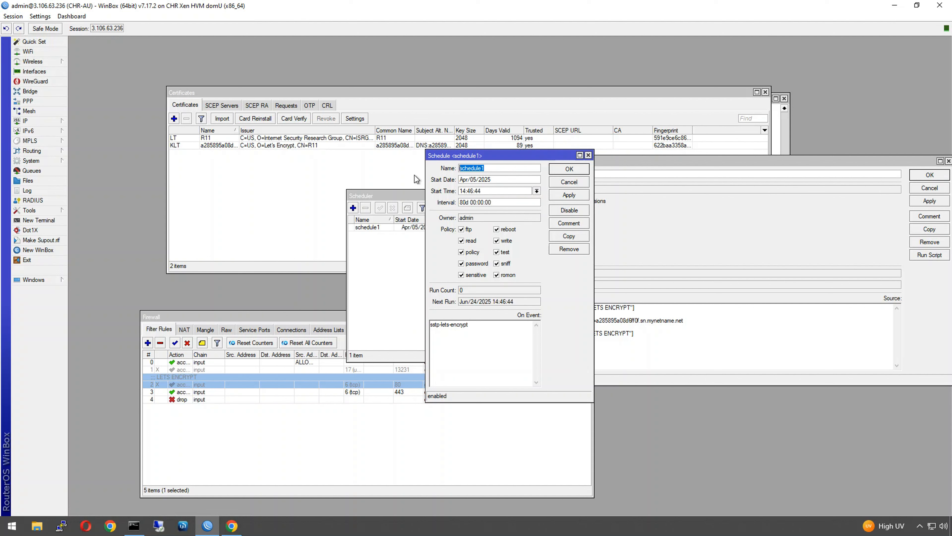
type("sch_let-encrypt")
left_click(574, 169)
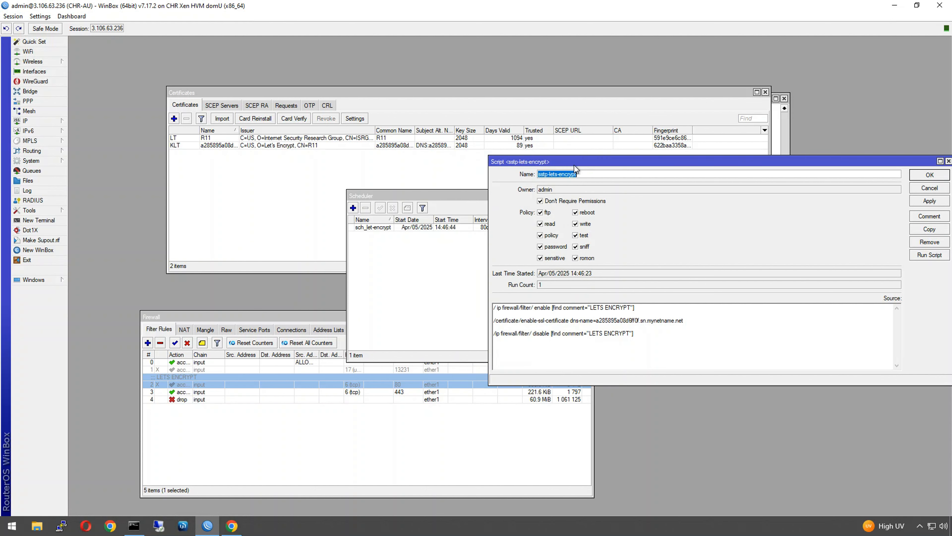
left_click(442, 228)
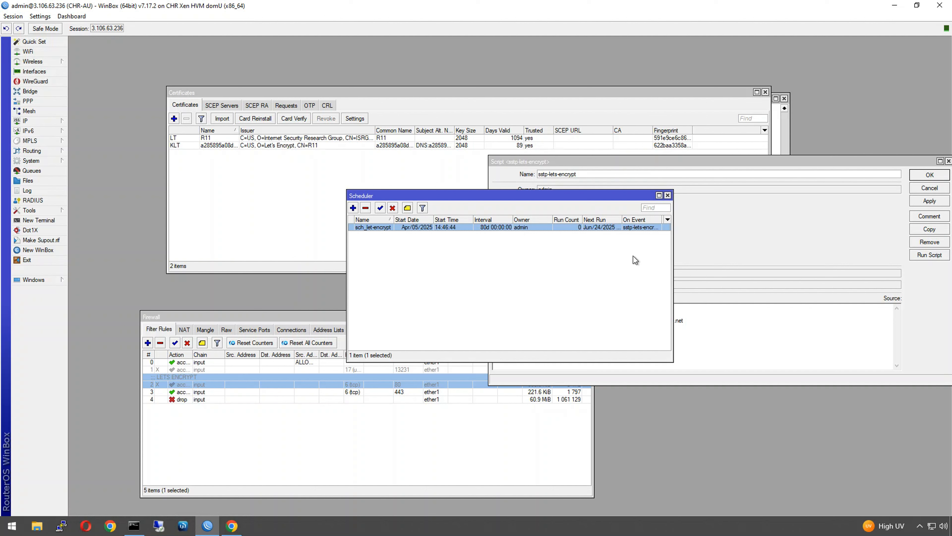
left_click(667, 195)
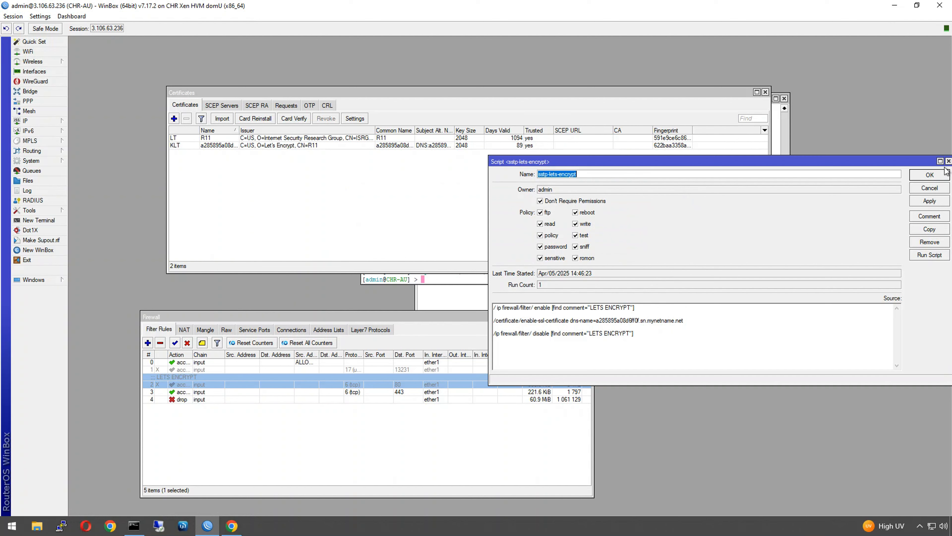
left_click(929, 176)
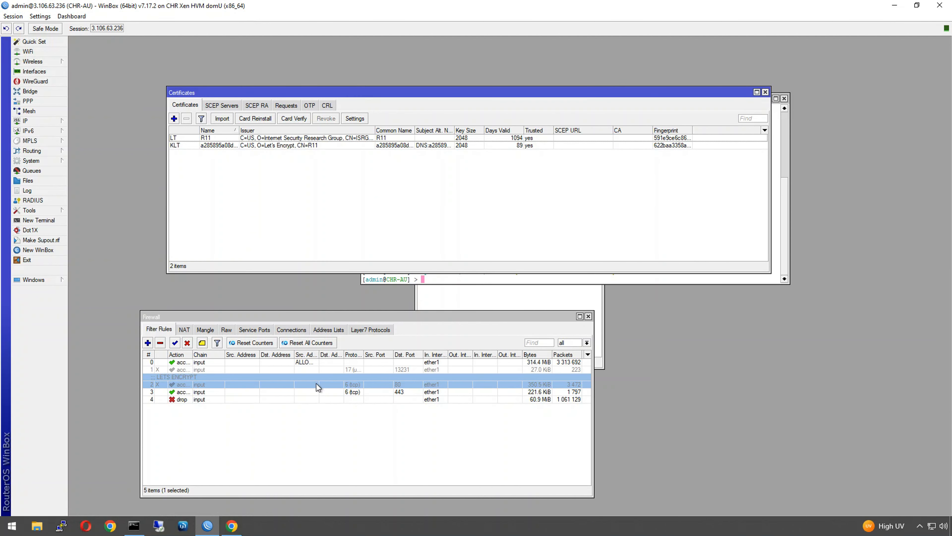
- Close the Certificates, Terminal, Script List and Firewall Rules windows, leaving WinBox empty
left_click_drag(544, 311, 684, 297)
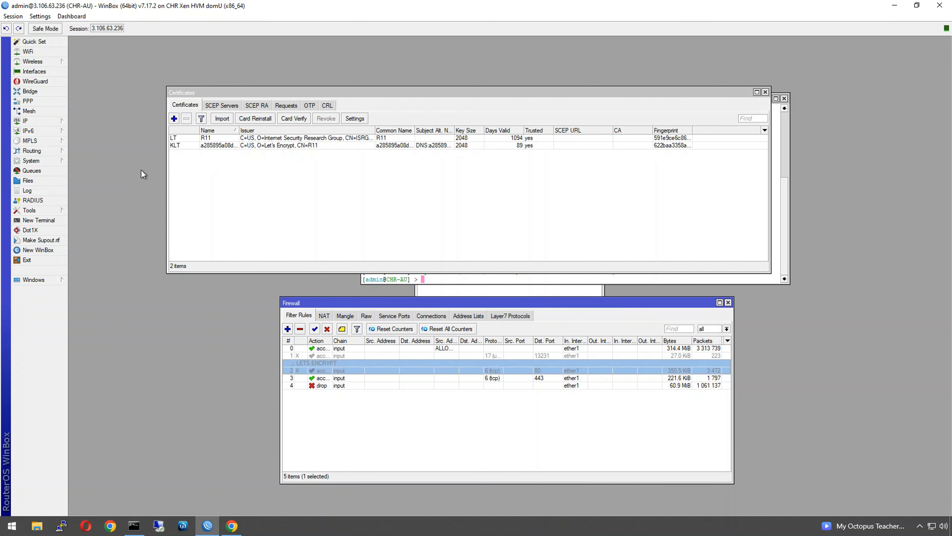
left_click(757, 93)
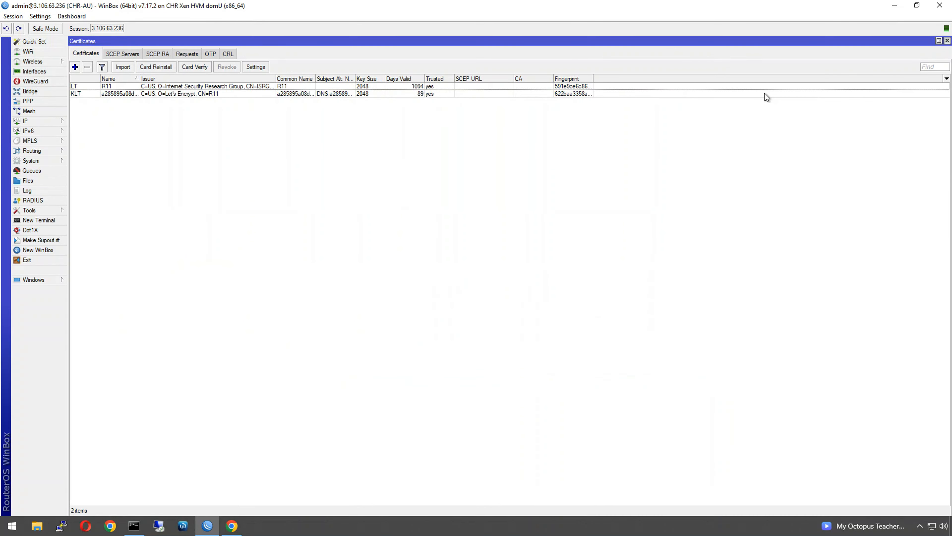
left_click(947, 41)
left_click(788, 100)
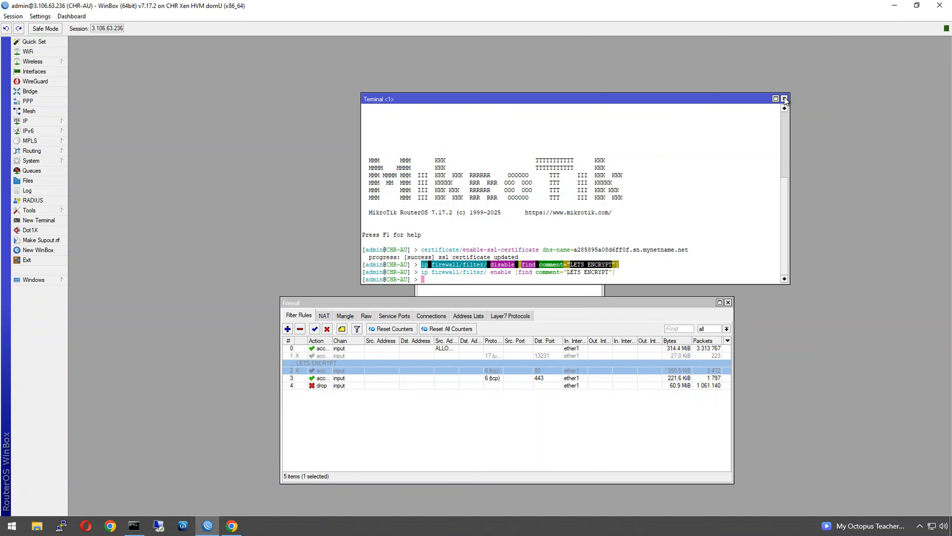
left_click(784, 99)
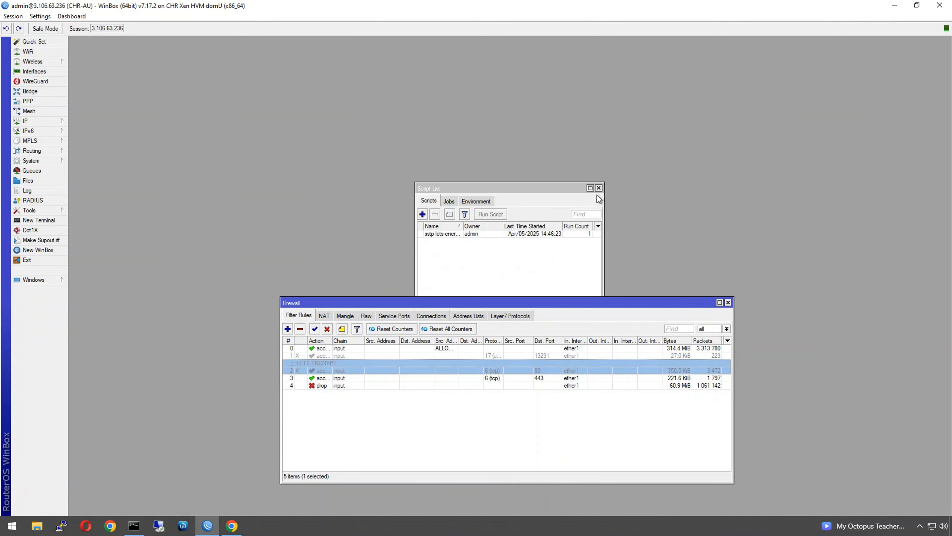
left_click(598, 186)
left_click(728, 303)
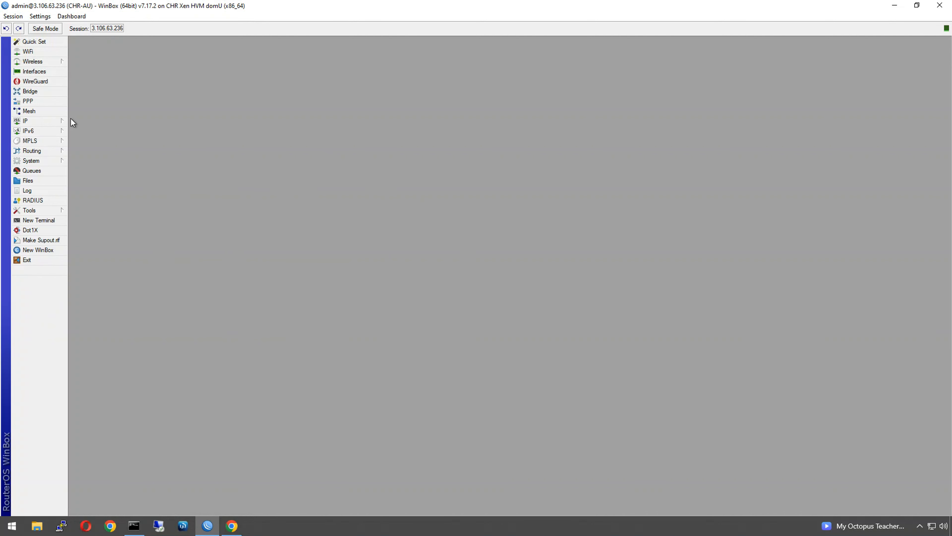
- Create a new bridge named vpn_bridge
left_click(53, 119)
left_click(30, 92)
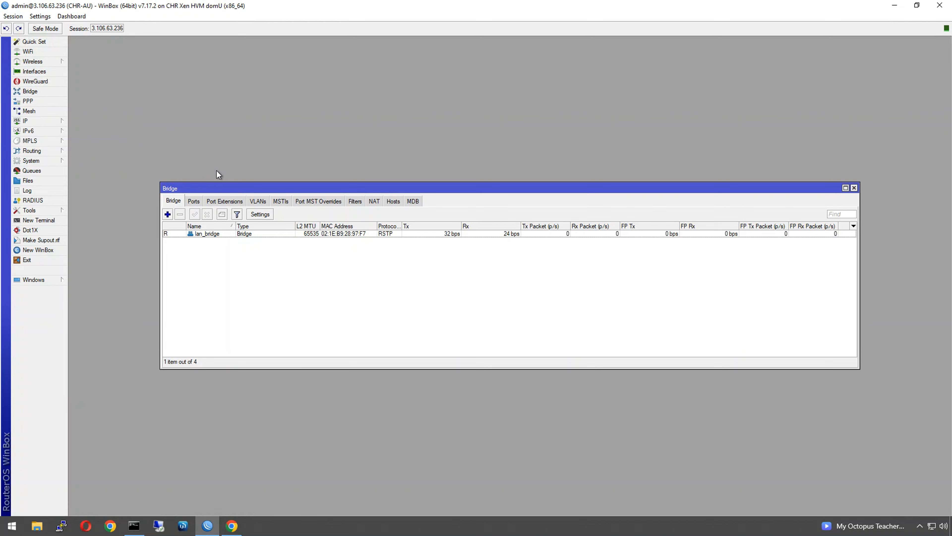
left_click(167, 213)
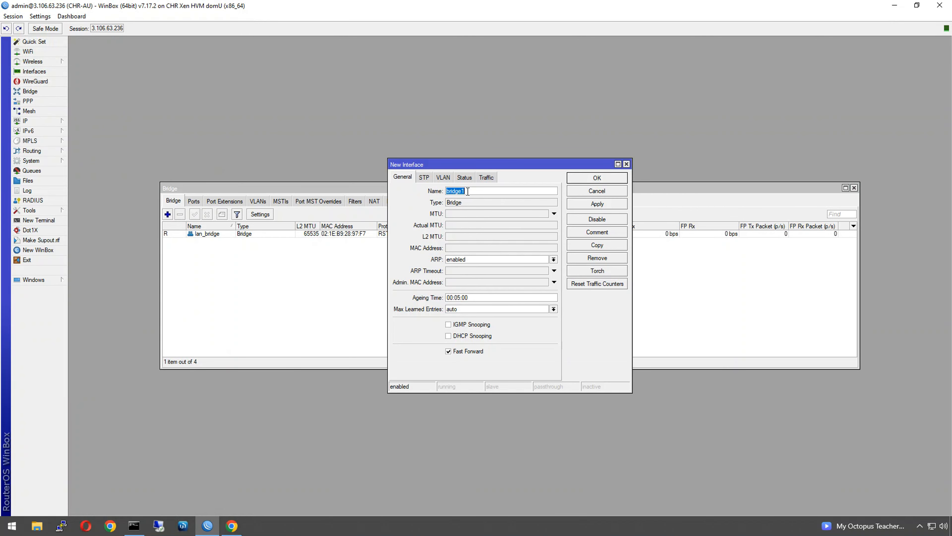
type("vpn_")
left_click(596, 178)
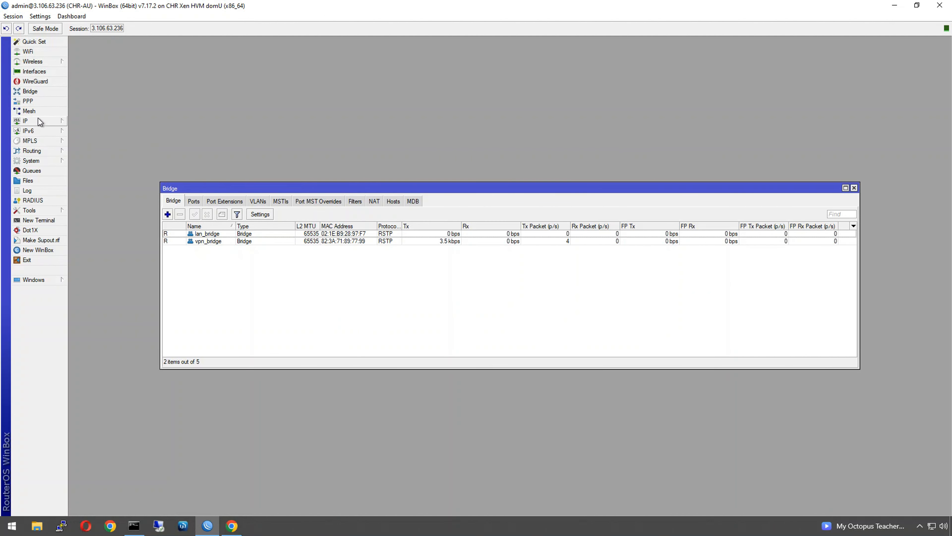
- Add the IP address 10.1.254.1/24 on interface vpn_bridge and close the Address List
left_click(38, 119)
left_click(83, 140)
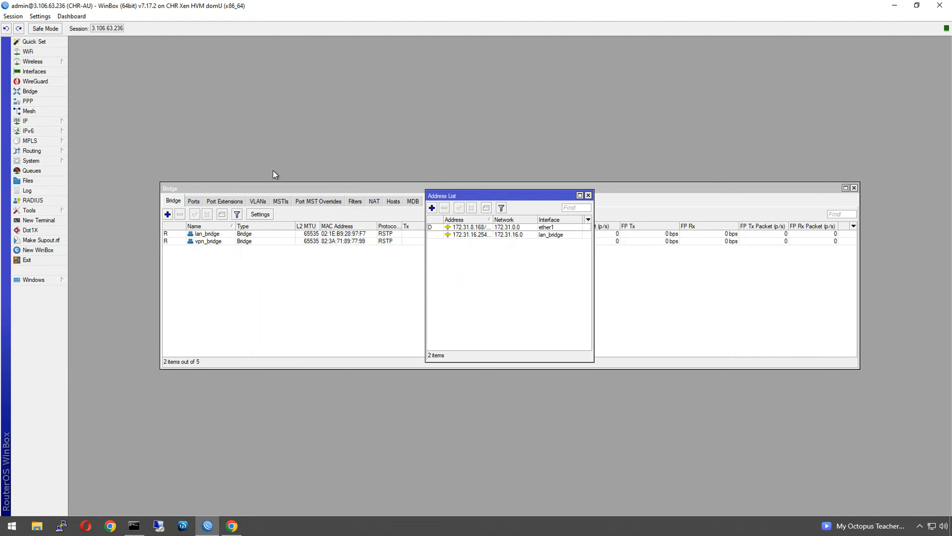
left_click(432, 208)
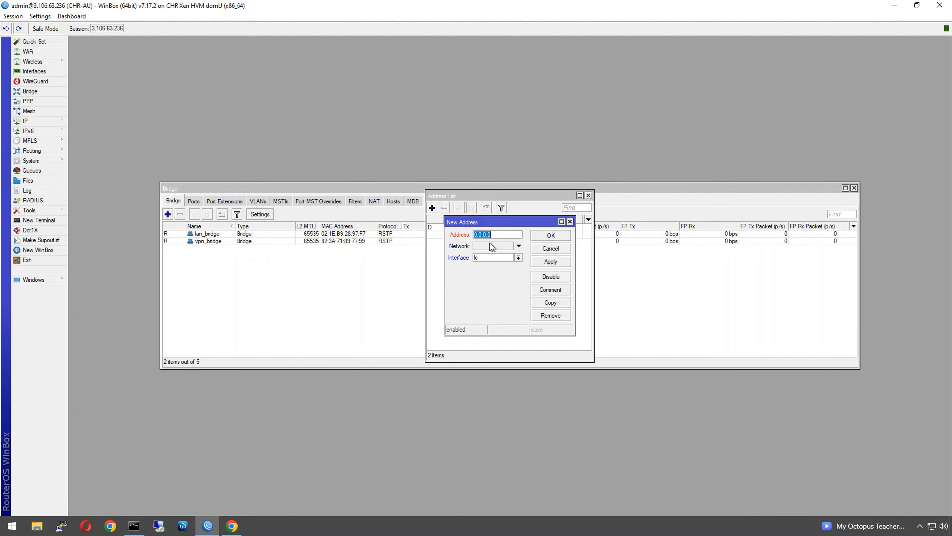
type("10.1.254.1/24")
left_click(494, 257)
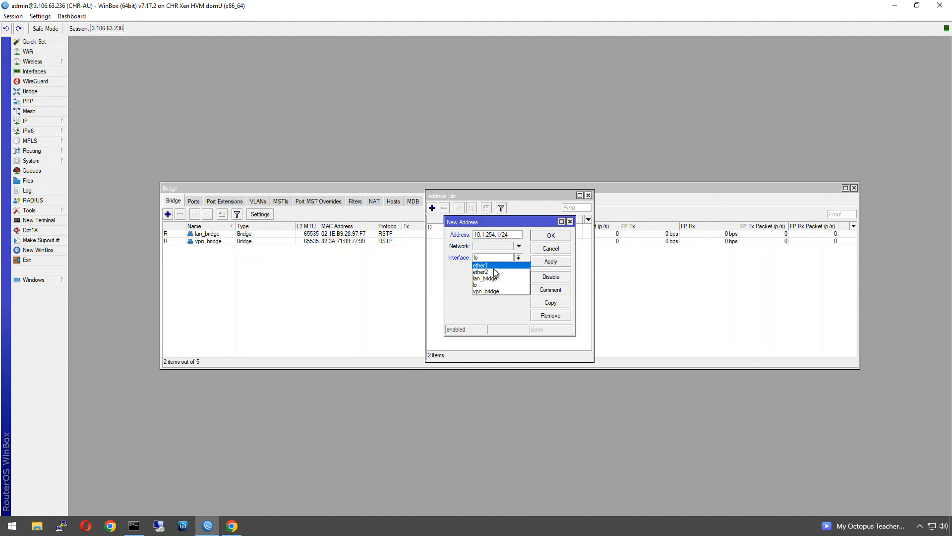
left_click(490, 291)
left_click(546, 237)
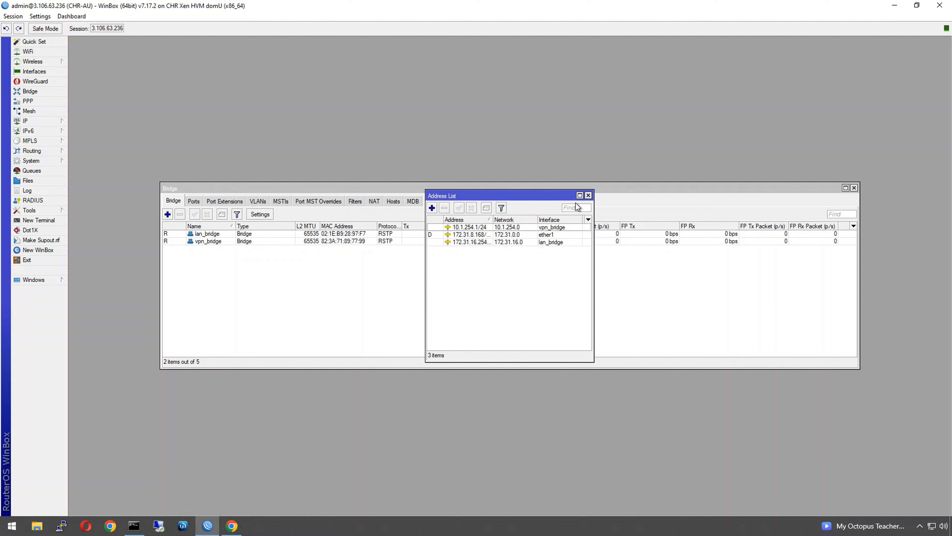
left_click(588, 195)
left_click(35, 122)
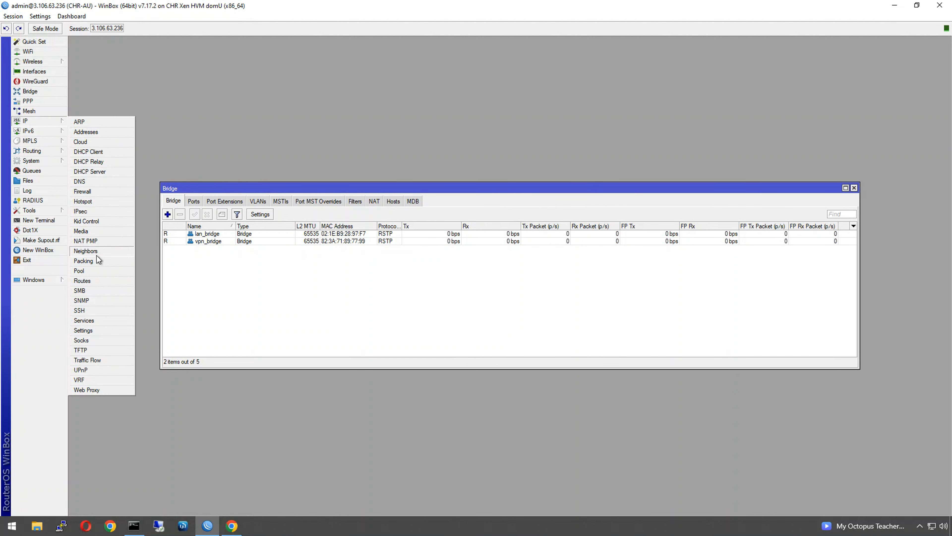
- Add IP pool vpn_pool with range 10.1.254.10-10.1.254.20 and close the pool window
left_click(81, 271)
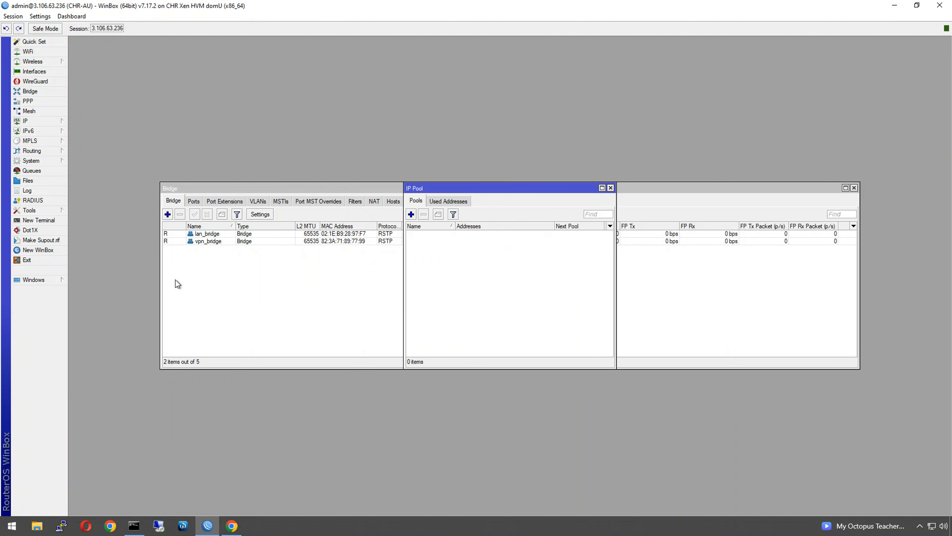
left_click(411, 214)
type("vp")
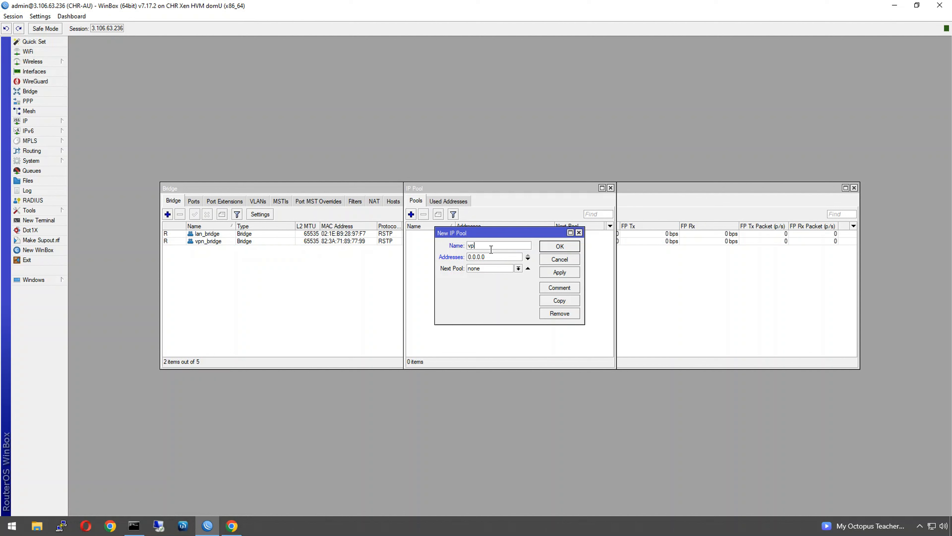
type("n_pool")
key("Tab")
type("10.2")
type(".254.10")
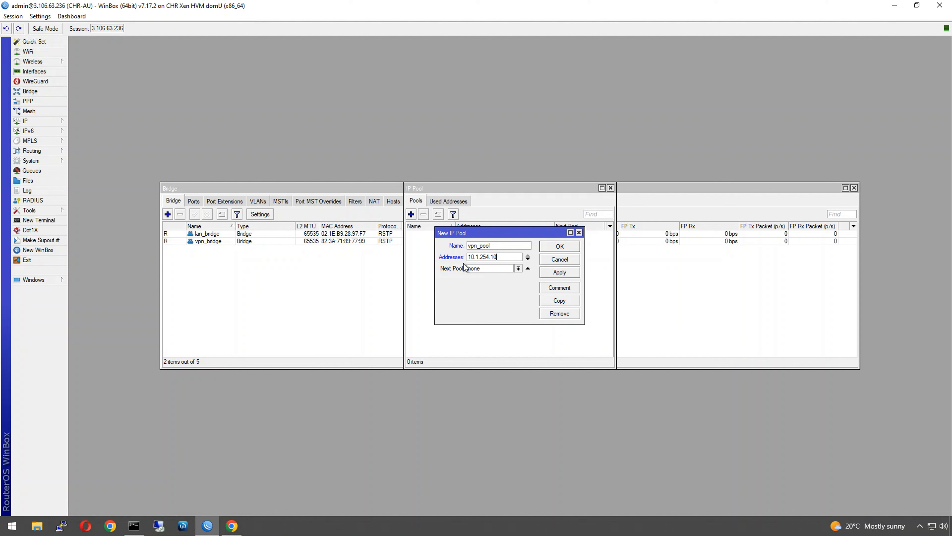
type("-10.1.254.20")
left_click(560, 246)
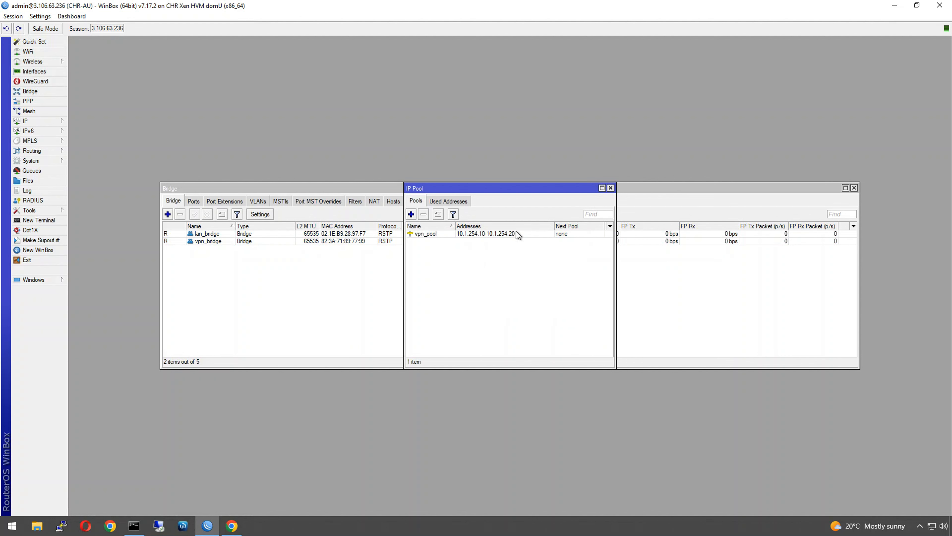
left_click(611, 188)
- Enable the SSTP server using the Let's Encrypt mynetname.net certificate
left_click(854, 188)
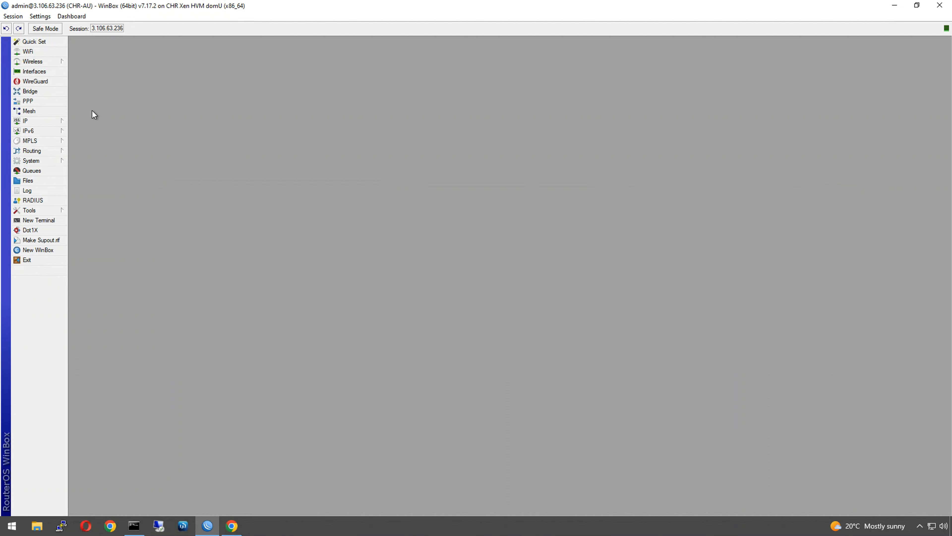
left_click(29, 101)
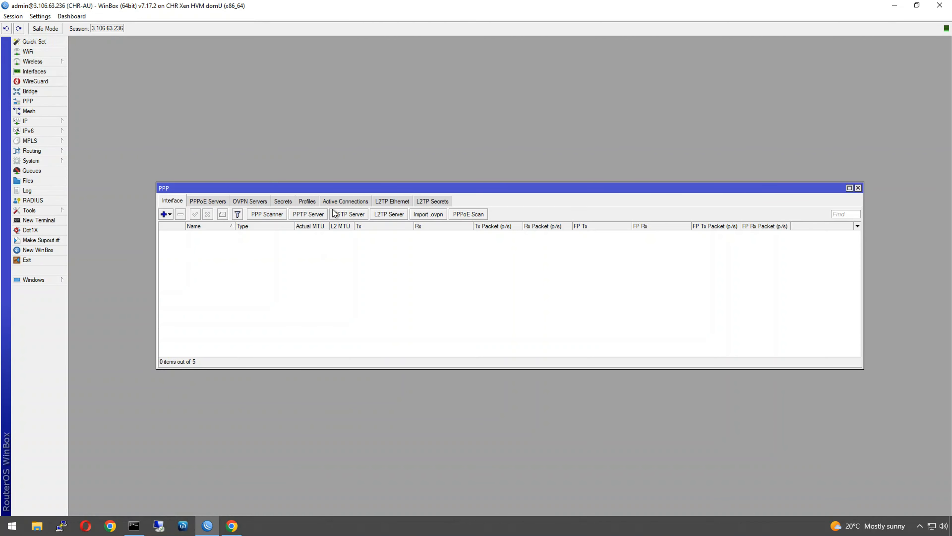
left_click(343, 217)
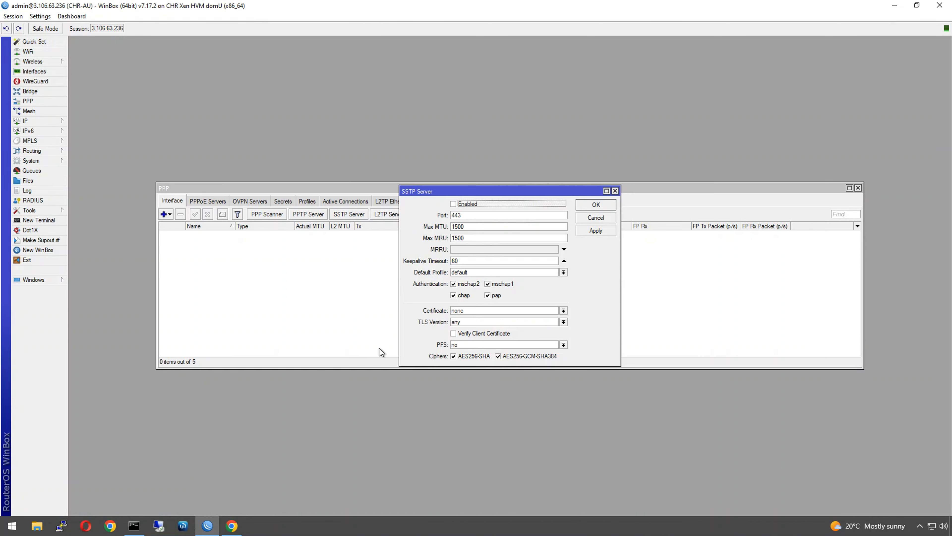
left_click(465, 203)
left_click(464, 310)
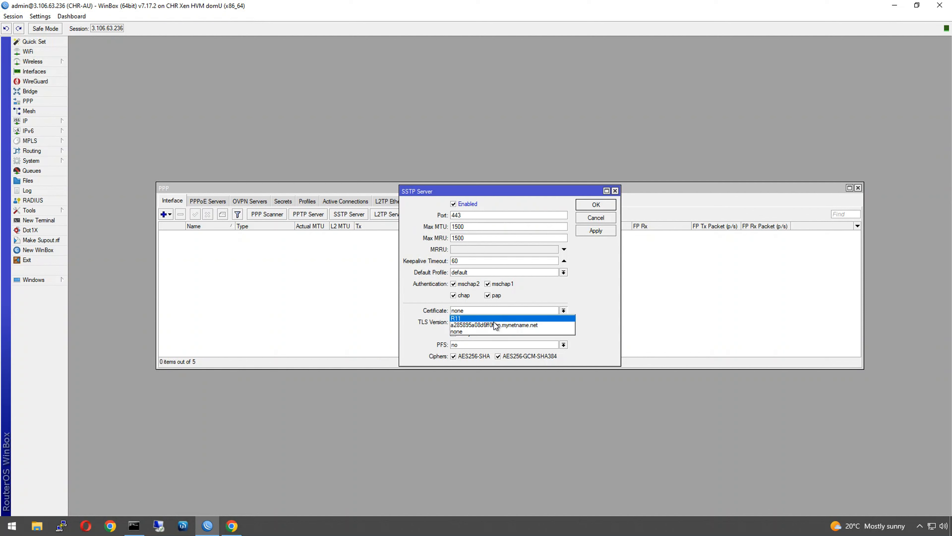
left_click(481, 324)
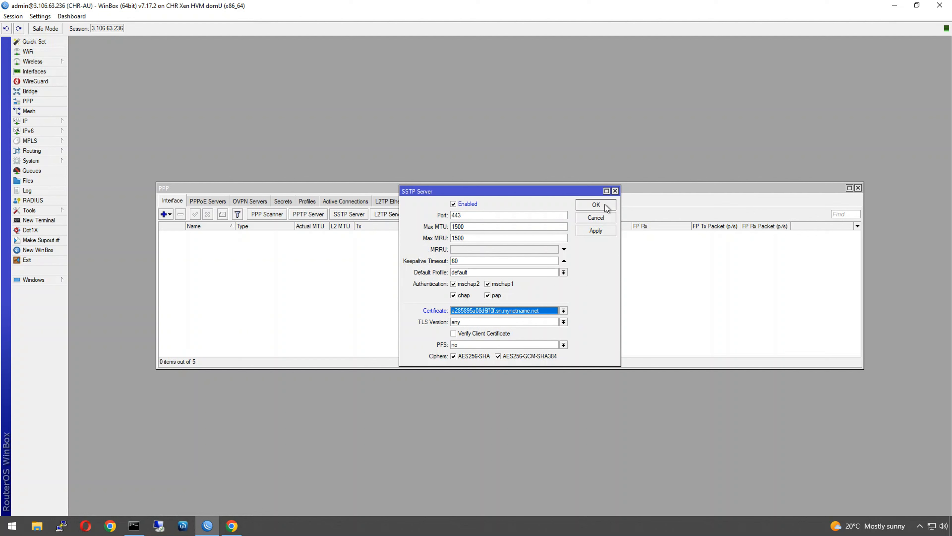
left_click(596, 203)
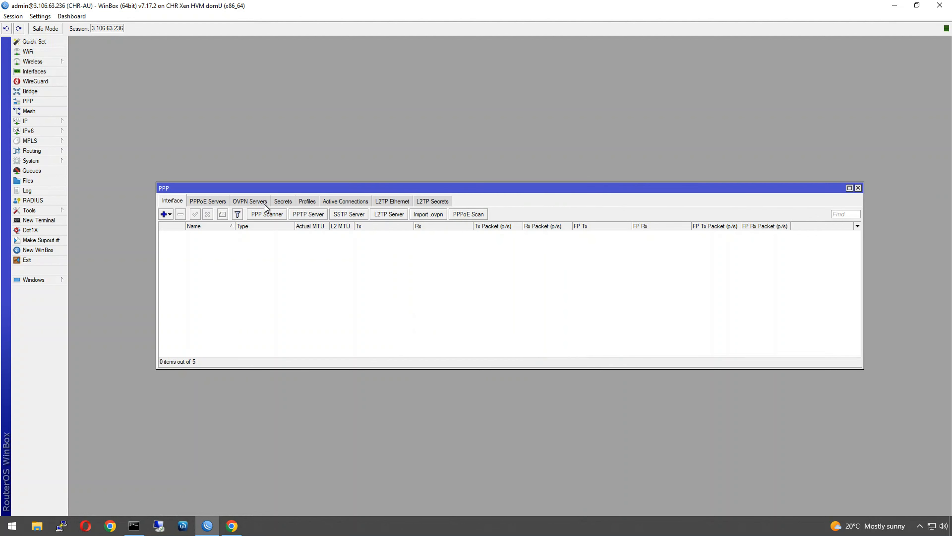
- Draft a PPP profile with local 10.1.254.1 and remote vpn_pool, then discard the draft
left_click(307, 203)
left_click(163, 214)
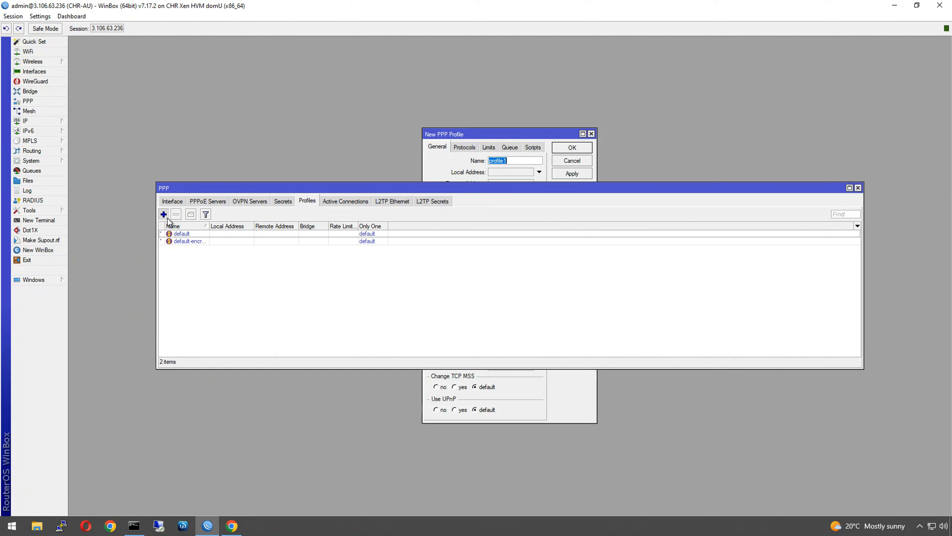
type("sstp-")
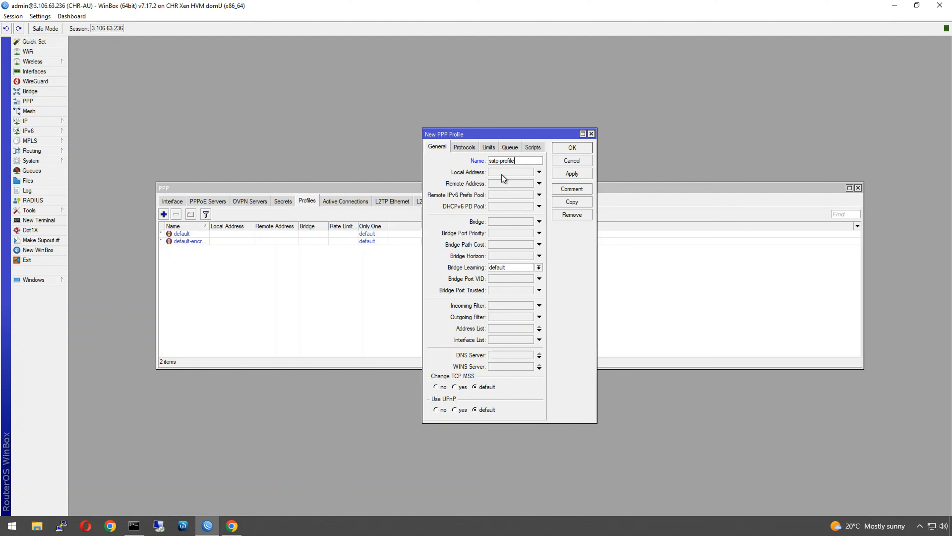
left_click(525, 174)
type("10")
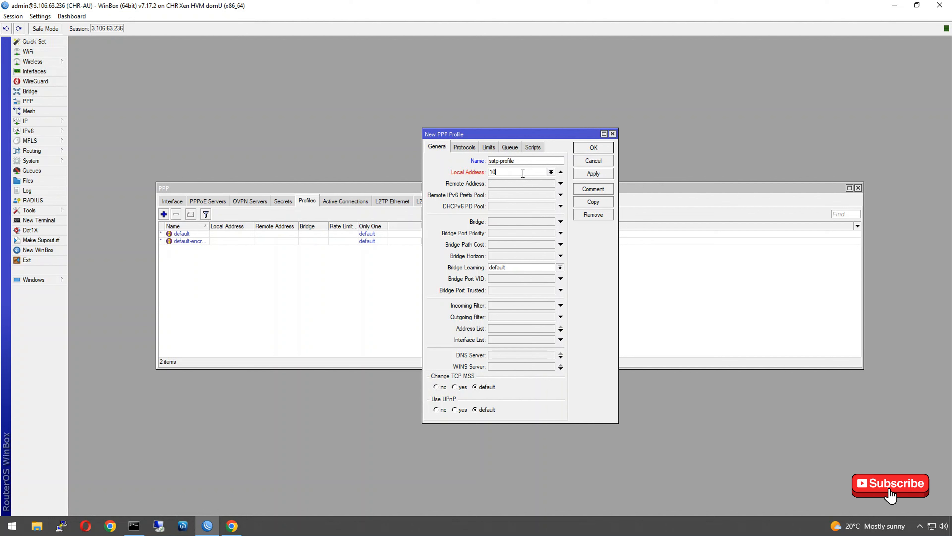
type(".1.254.1")
left_click(504, 184)
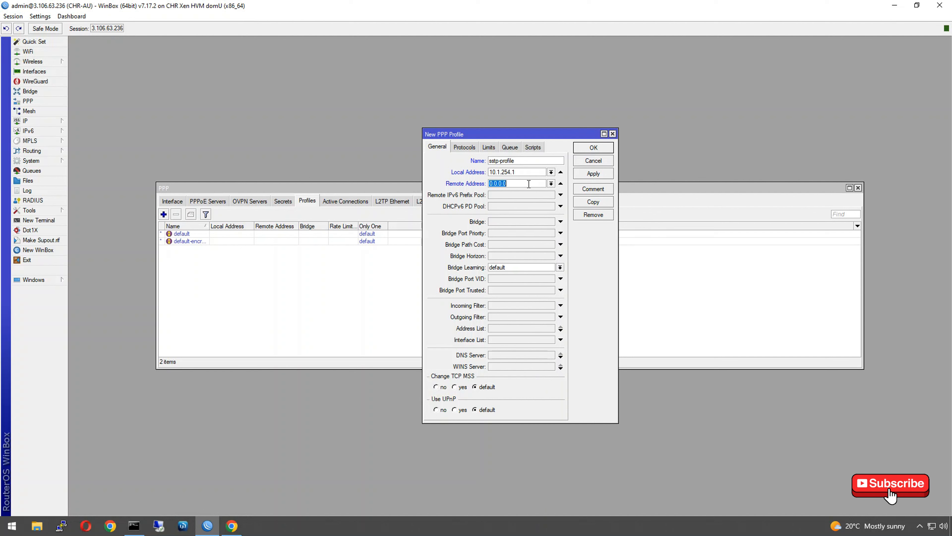
left_click(551, 183)
left_click(545, 192)
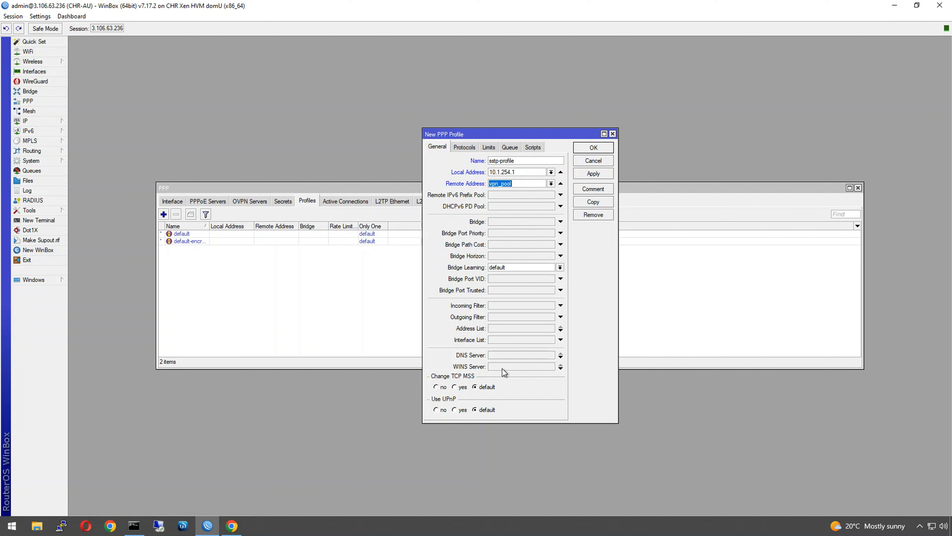
left_click(496, 359)
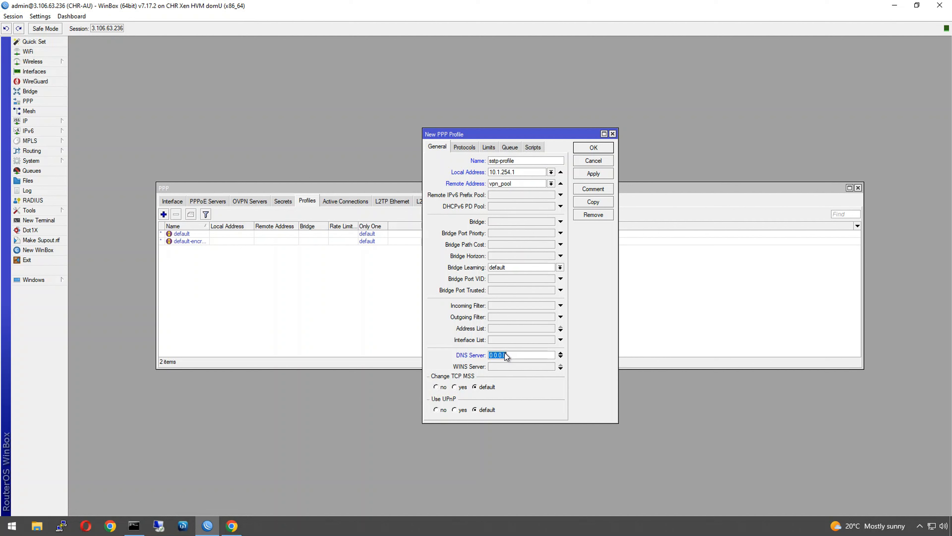
left_click(560, 357)
left_click(560, 364)
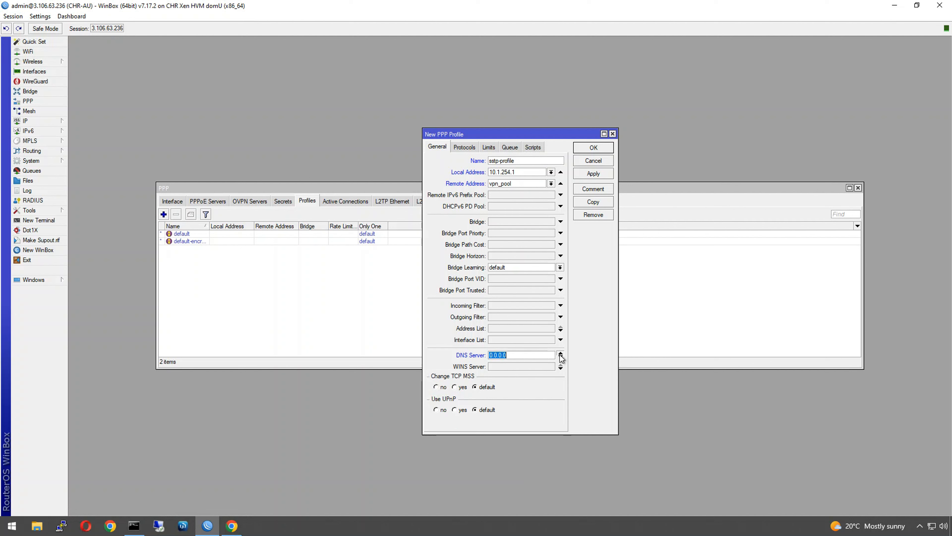
key("BackSpace")
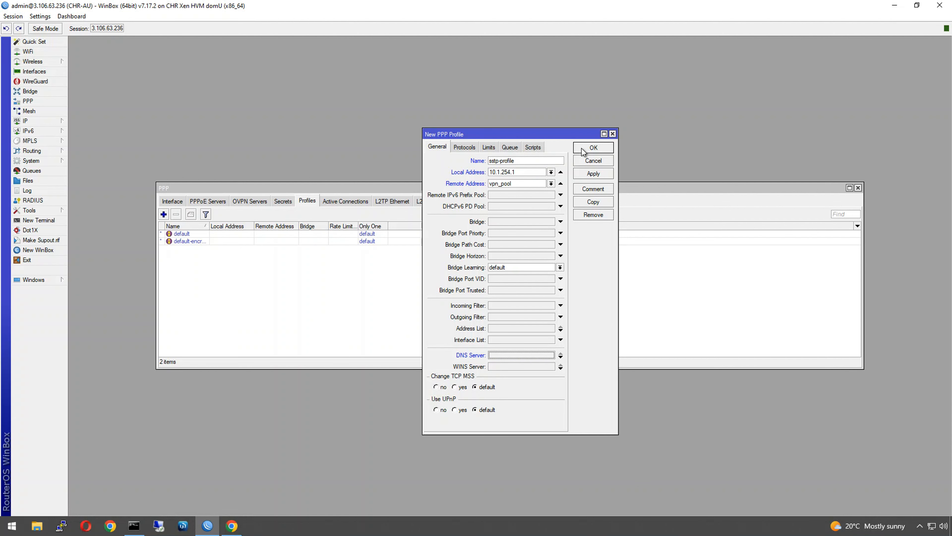
left_click(591, 160)
- Create PPP profile sstp-profile with local address 10.1.254.1 and remote addresses from vpn_pool
left_click(164, 214)
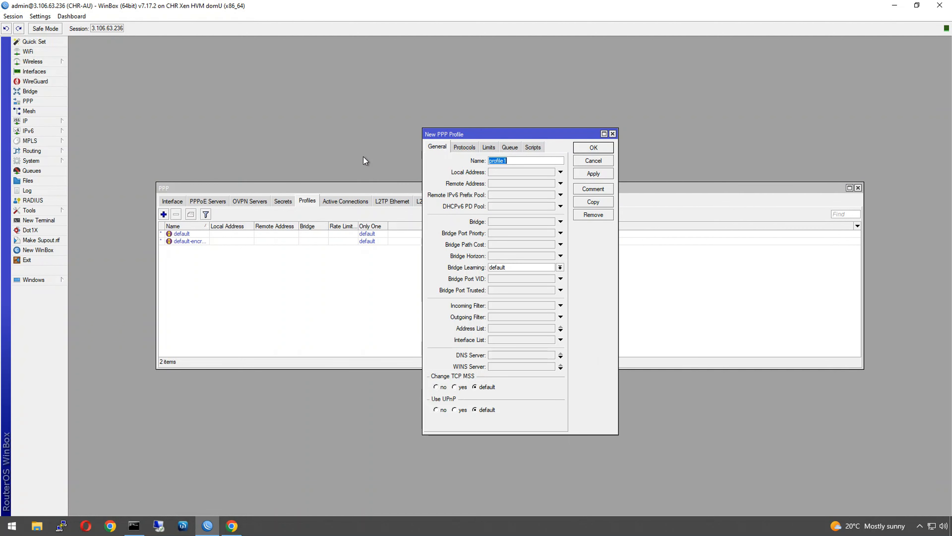
left_click(512, 161)
key("BackSpace")
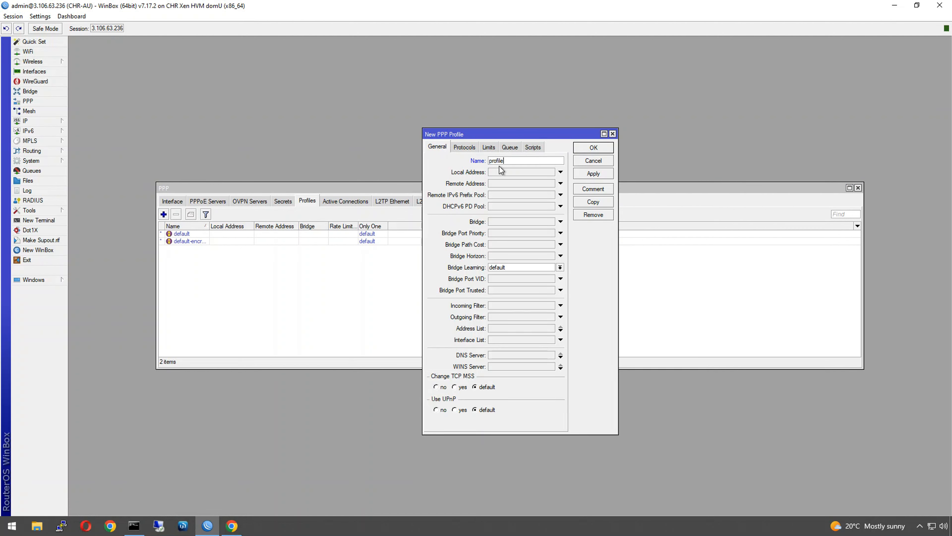
type("sstp-")
left_click(502, 174)
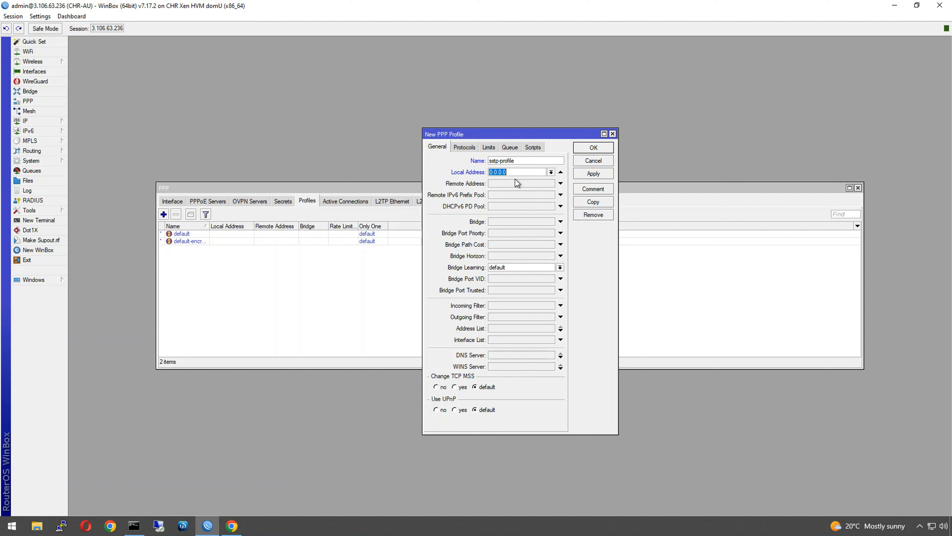
type("10.1.254.1")
left_click(521, 183)
left_click(551, 183)
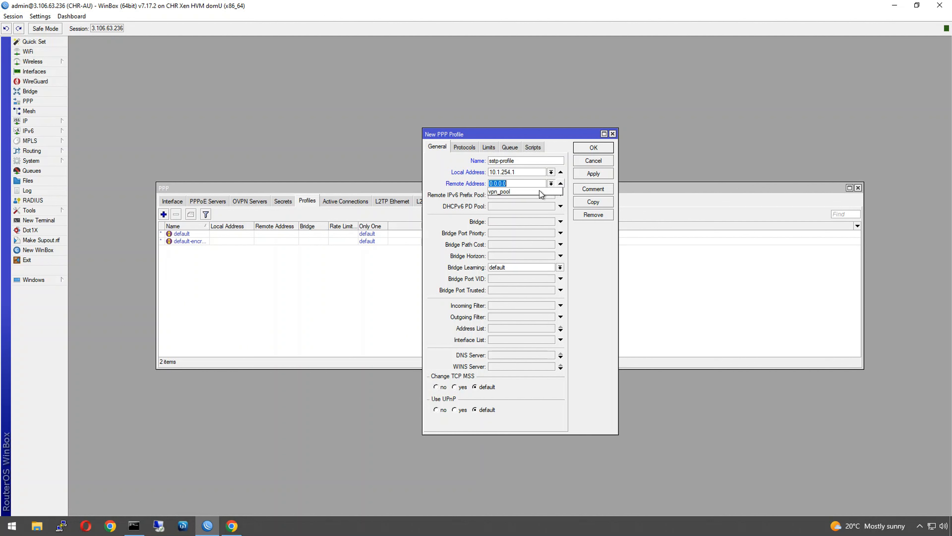
left_click(539, 190)
left_click(593, 147)
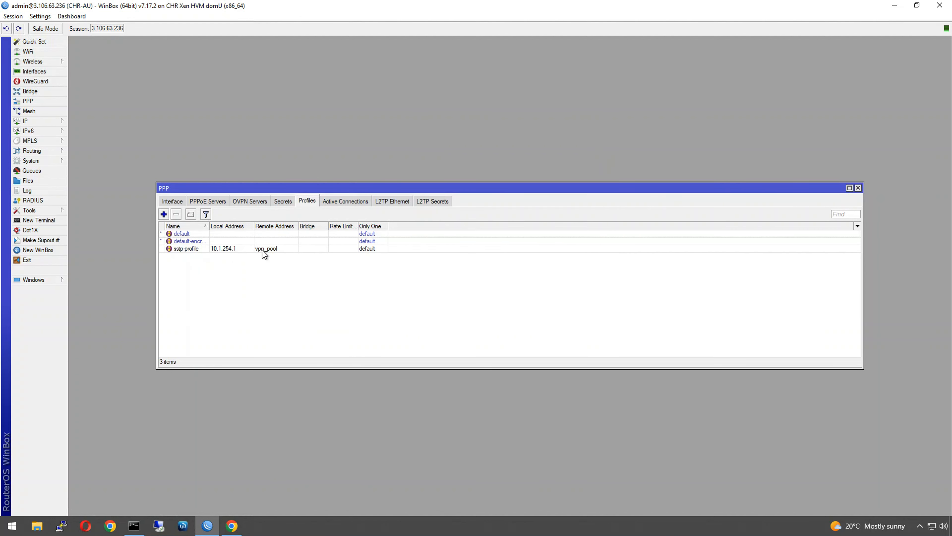
- Start a new PPP secret with the VPN user's name and service sstp, and unhide passwords
left_click(283, 201)
left_click(164, 214)
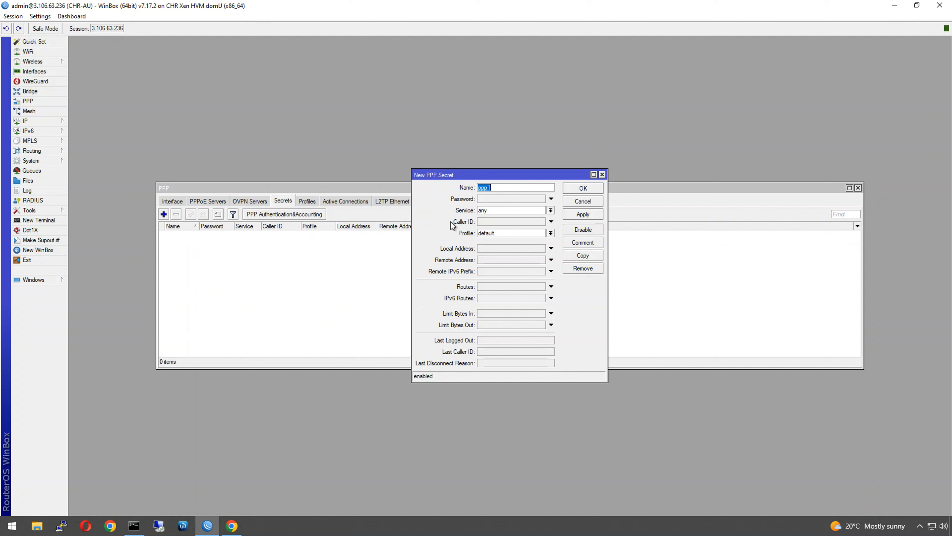
type("andrew-sstp")
left_click(487, 210)
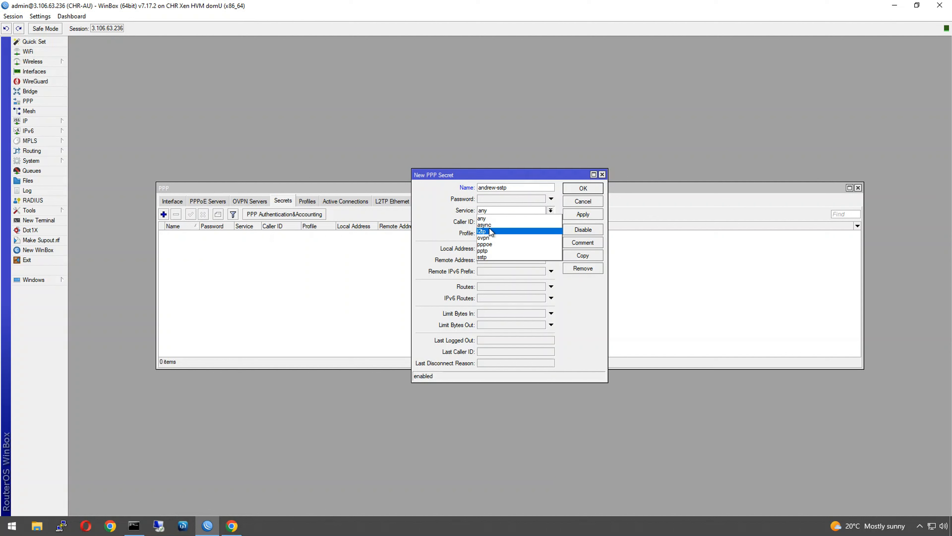
left_click(493, 256)
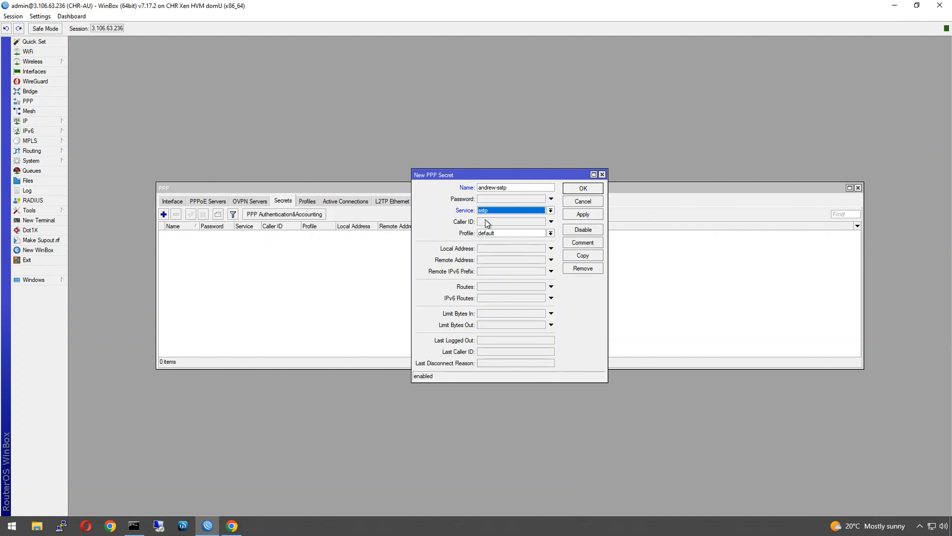
left_click(482, 199)
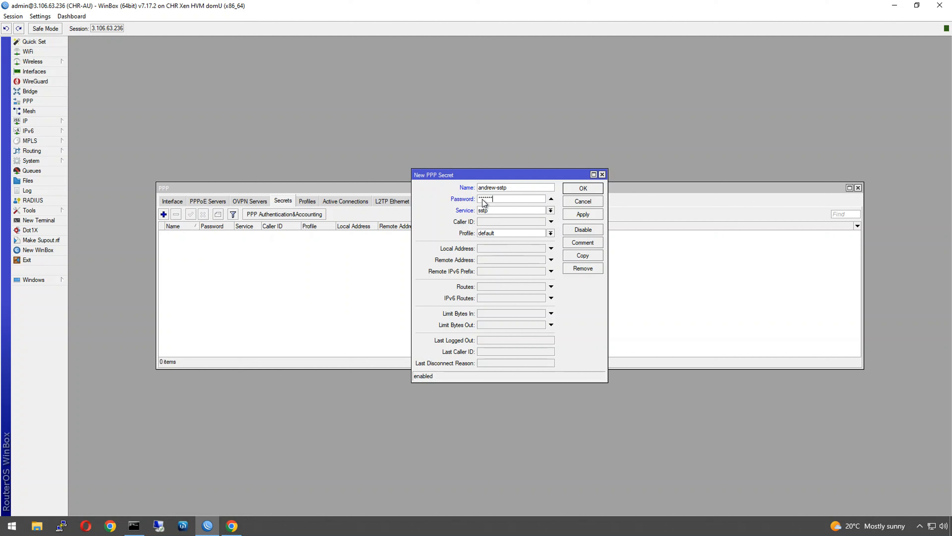
key("BackSpace")
key("BackSpace")
key("BackSpace")
key("BackSpace")
key("BackSpace")
key("BackSpace")
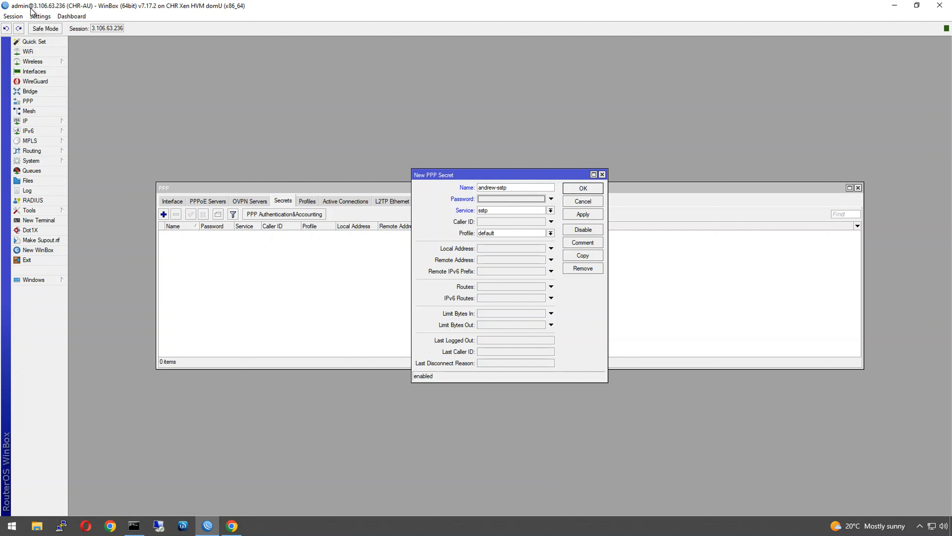
left_click(37, 16)
left_click(49, 40)
- Enter the account password, assign profile sstp-profile, leave Remote Address unset, and save the secret
left_click(521, 201)
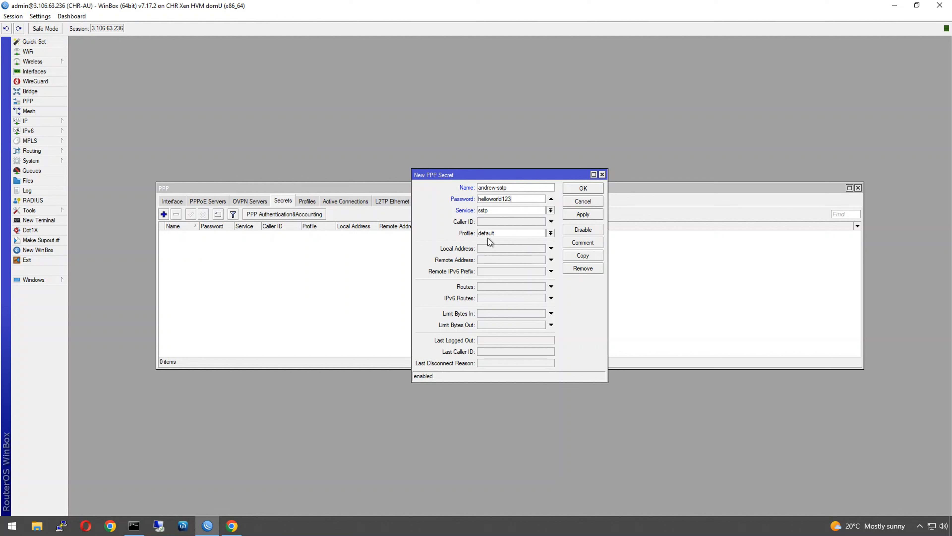
left_click(489, 234)
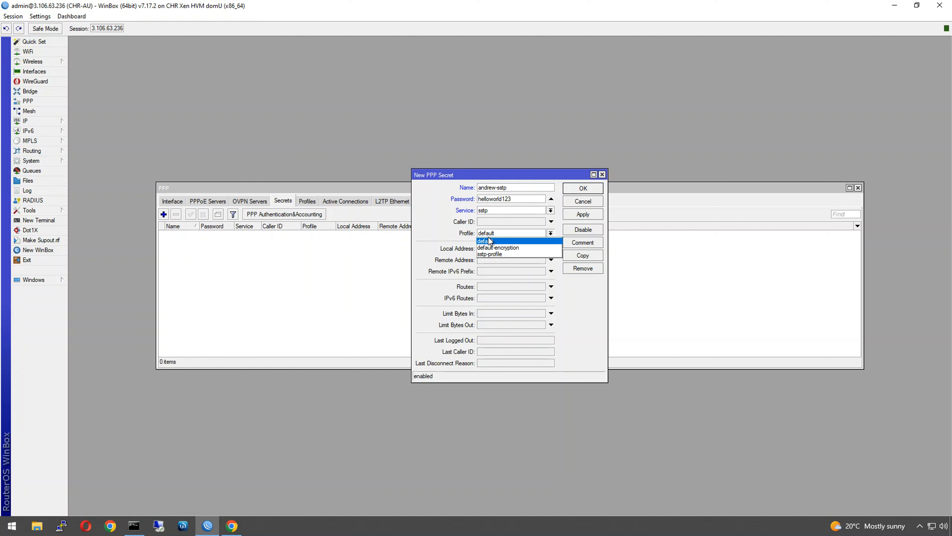
left_click(492, 254)
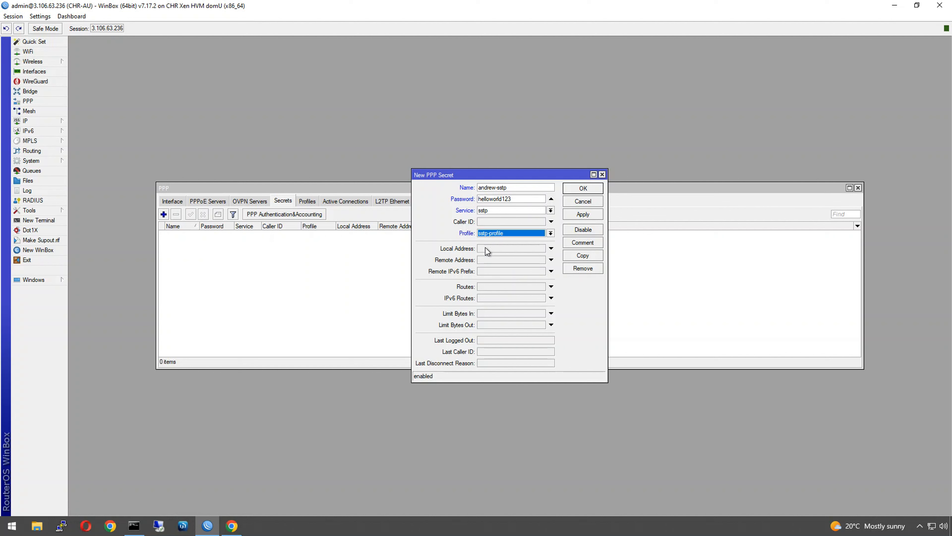
left_click(494, 259)
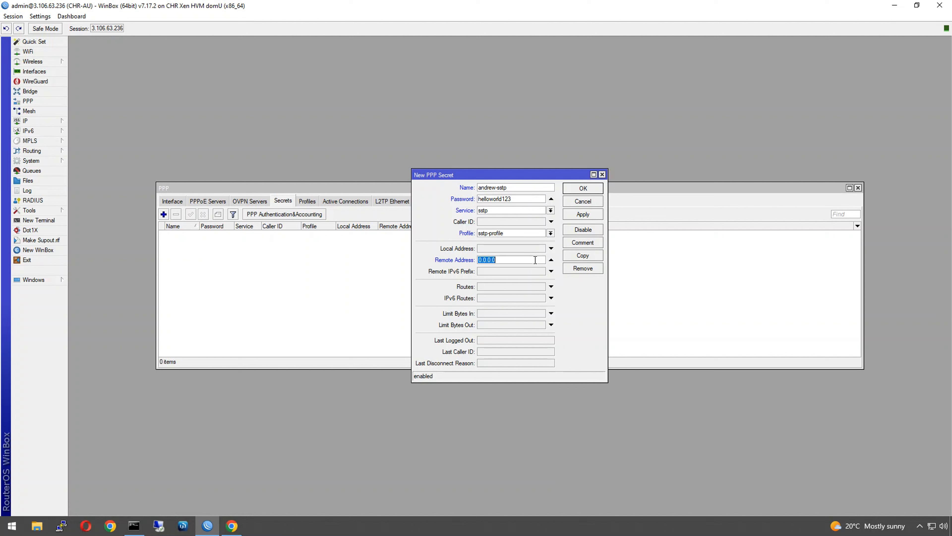
left_click(550, 260)
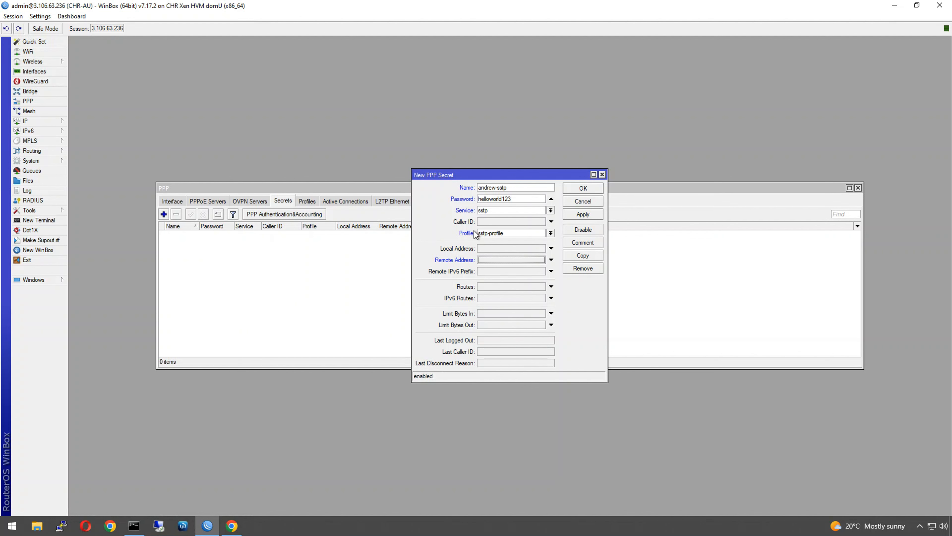
left_click(570, 192)
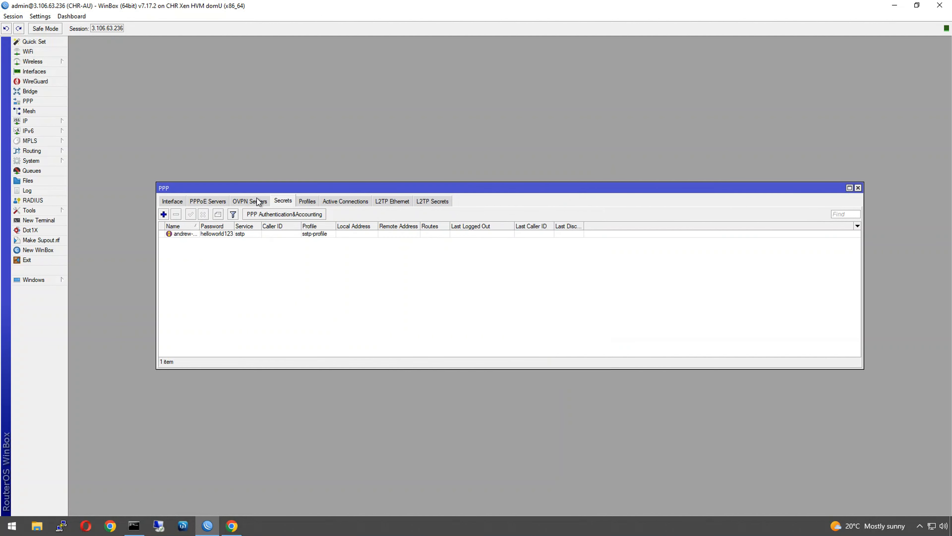
- In Windows VPN settings, add a Windows (built-in) VPN connection named SSTP
left_click(167, 202)
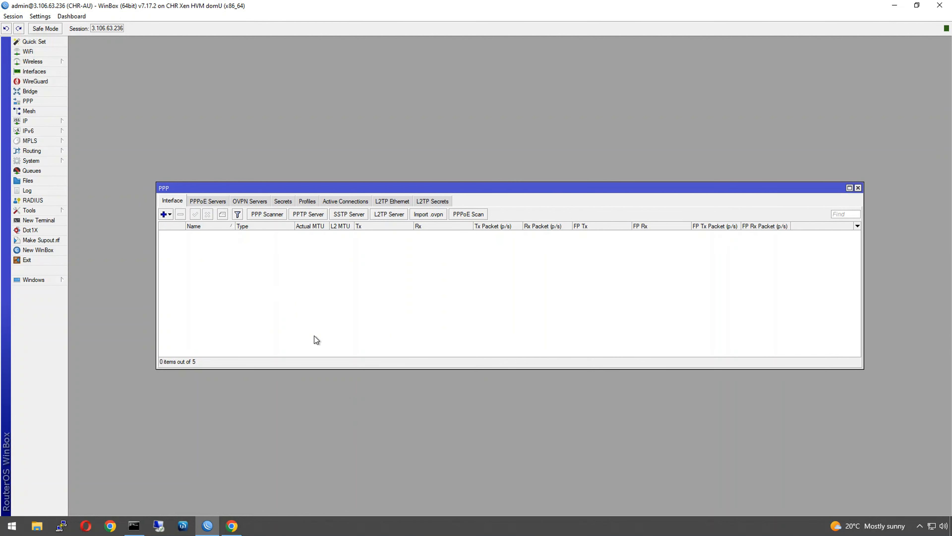
left_click(18, 527)
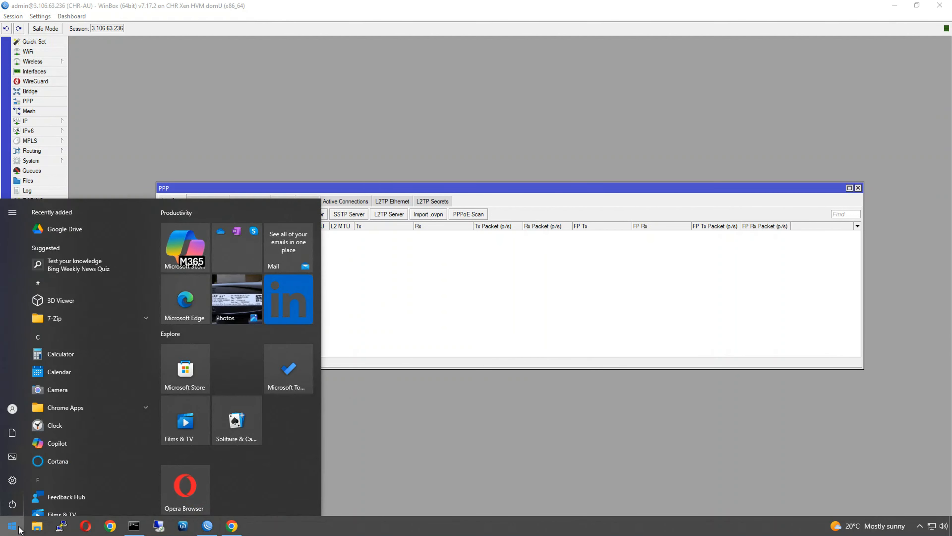
type("vpn")
key("Return")
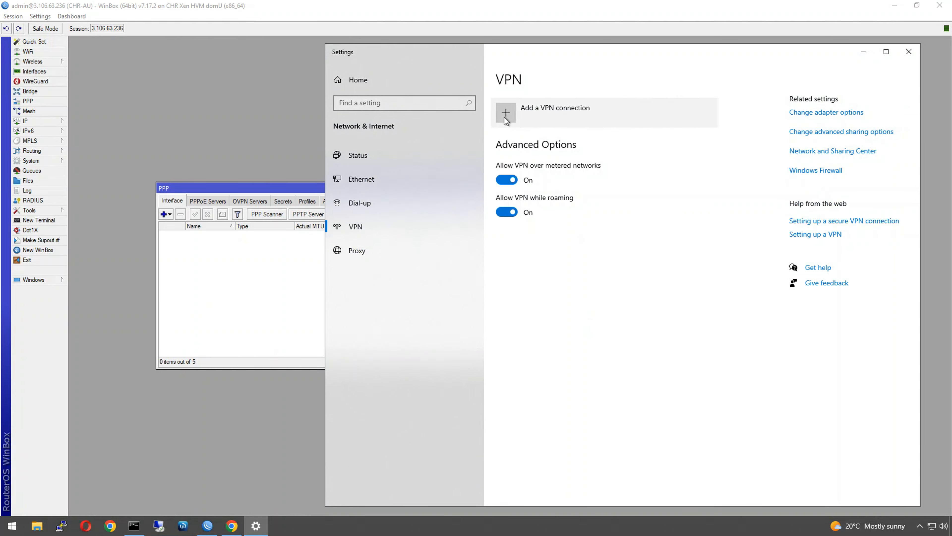
left_click(509, 116)
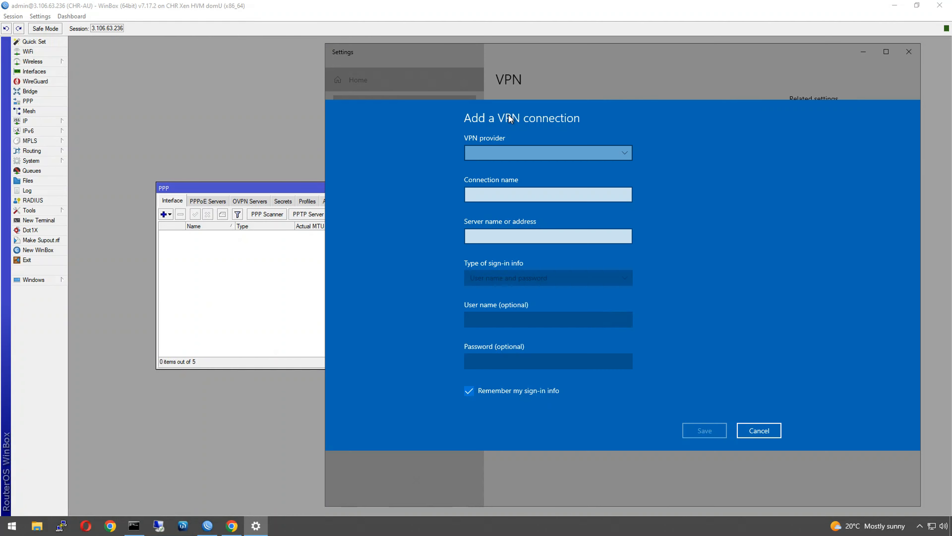
left_click(504, 156)
left_click(504, 156)
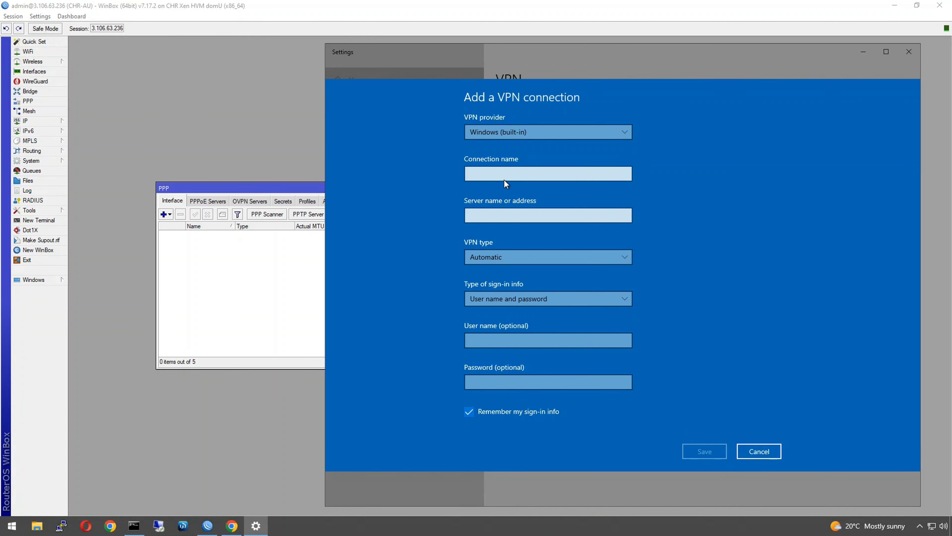
left_click(505, 176)
type("SSTP")
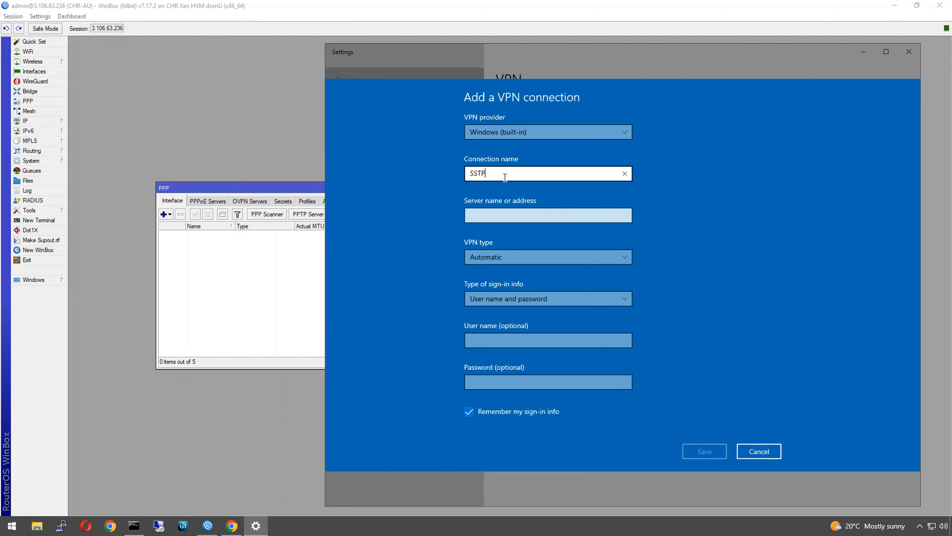
left_click(504, 218)
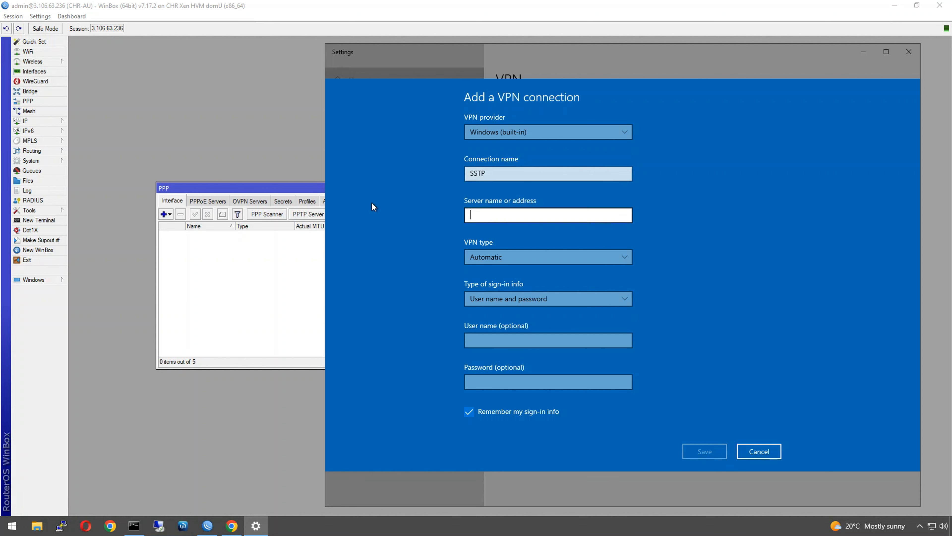
- Copy the router's DNS name from WinBox IP > Cloud and paste it as the server address
left_click(270, 255)
left_click(44, 122)
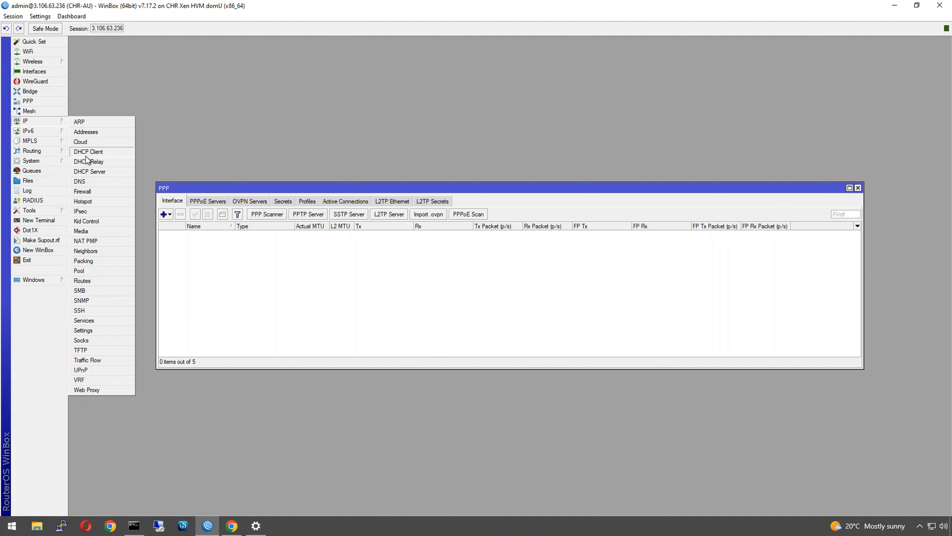
left_click(86, 142)
double_click(468, 282)
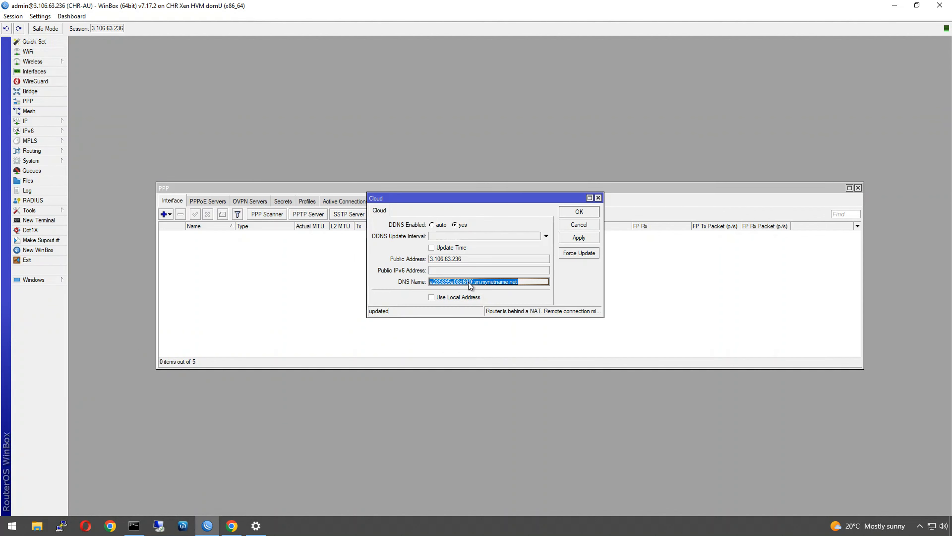
right_click(433, 282)
left_click(445, 286)
left_click(250, 528)
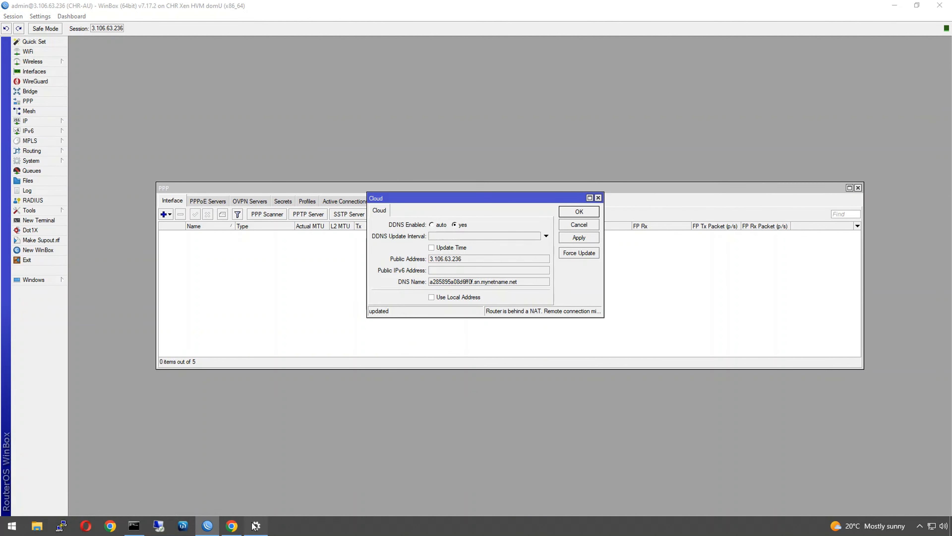
key("ctrl+v")
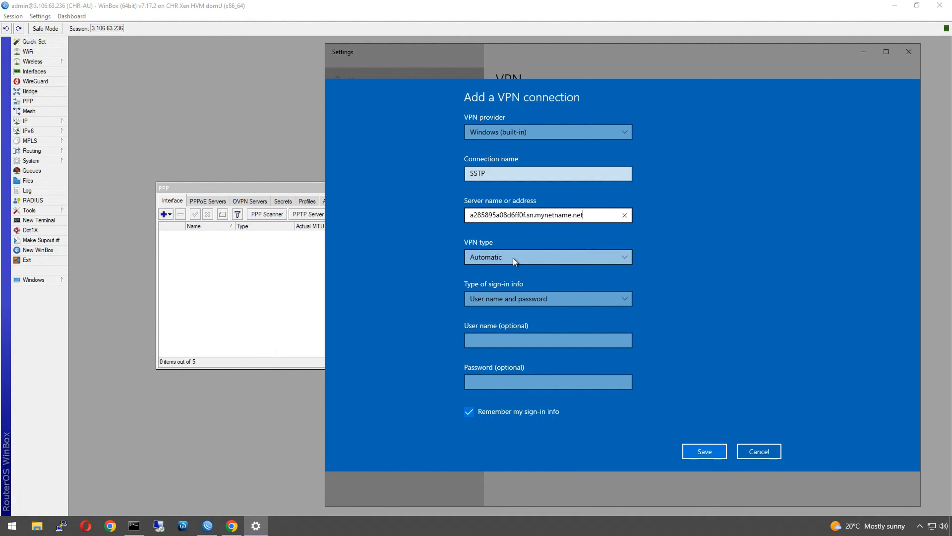
- Set VPN type to SSTP with user name and password sign-in
left_click(506, 260)
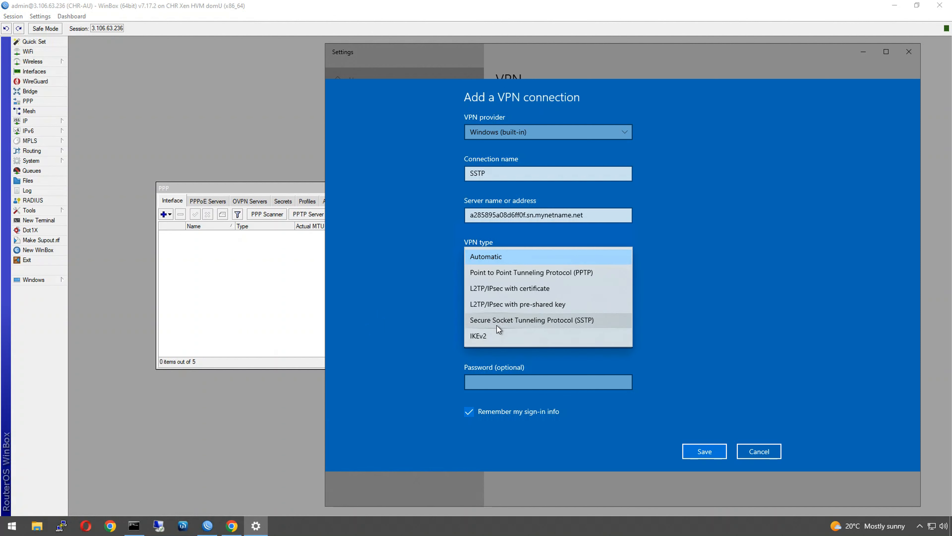
left_click(497, 322)
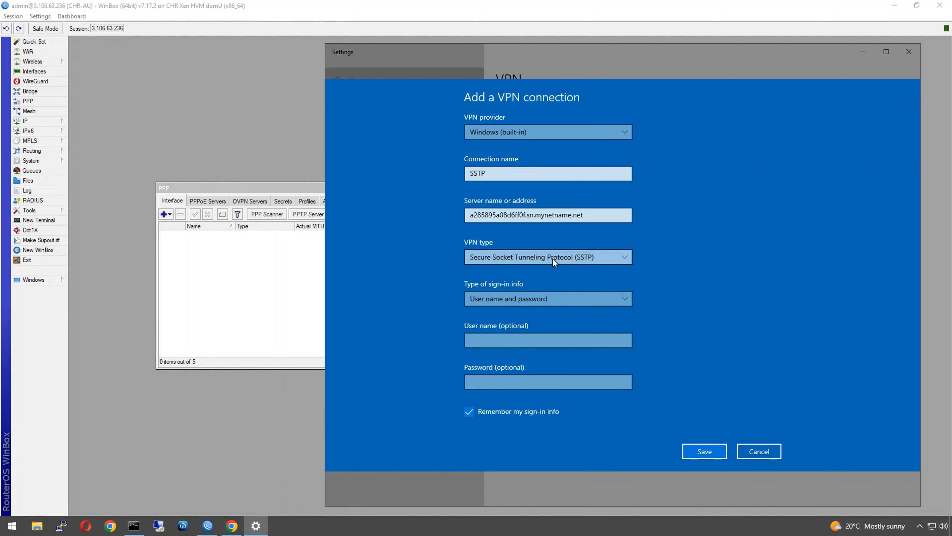
left_click(502, 303)
left_click(500, 304)
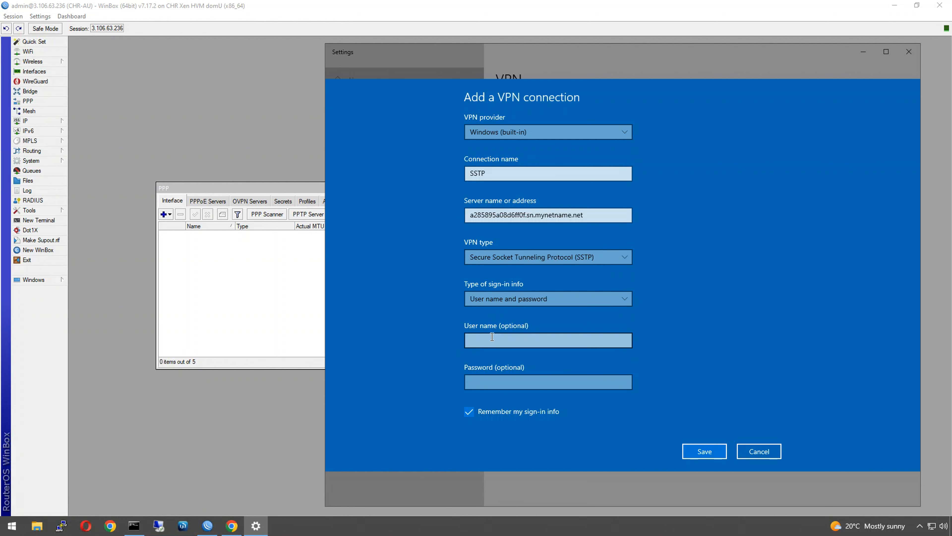
- Enter the VPN user name, fixing a typo, and type the account password
left_click(496, 340)
type("andrew-")
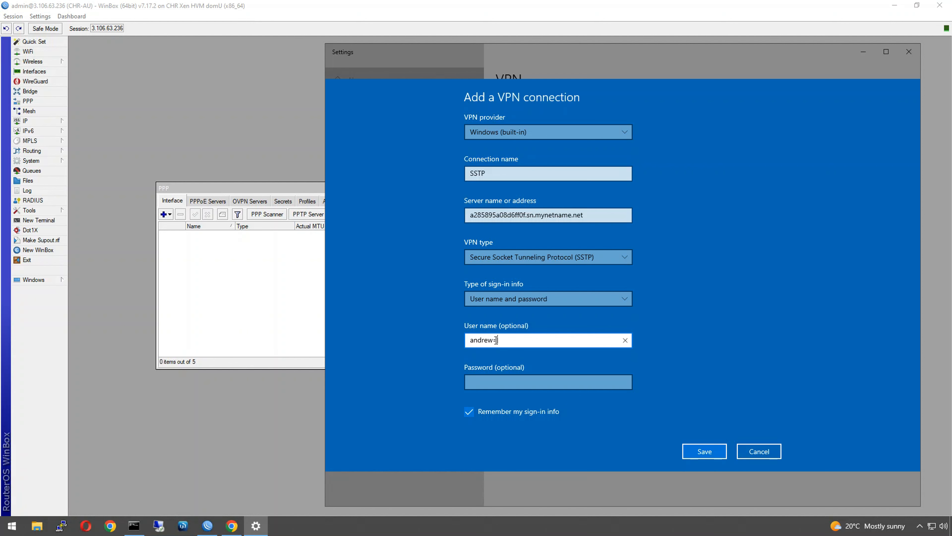
type("sstp")
key("Left")
key("Left")
key("Left")
key("Left")
key("BackSpace")
type("-")
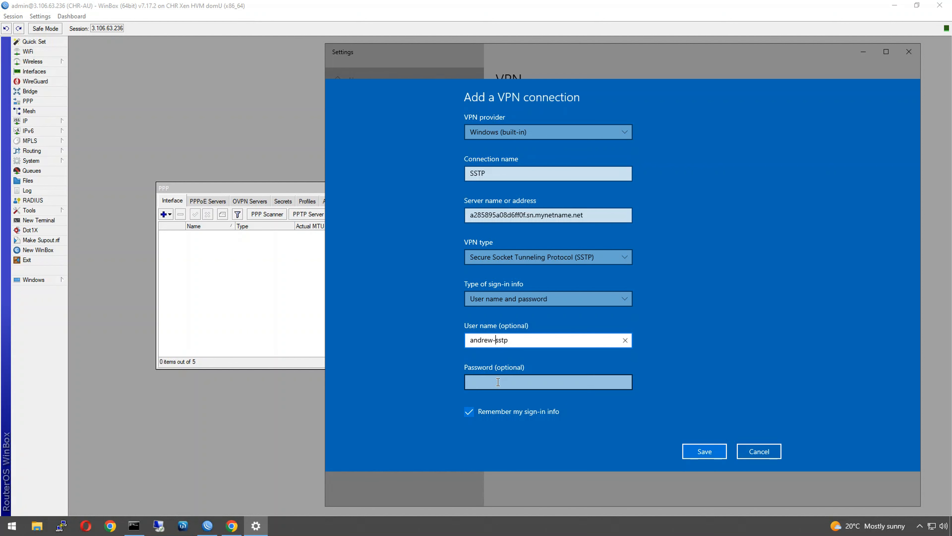
left_click(498, 381)
type("********")
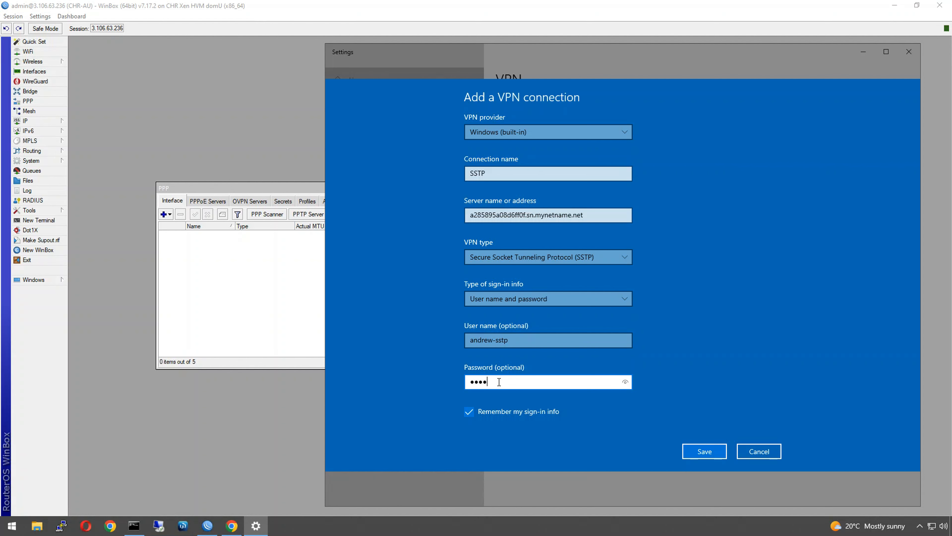
type("*****")
- Save and connect the SSTP VPN, then check the new SSTP Server Binding in WinBox PPP
left_click(708, 452)
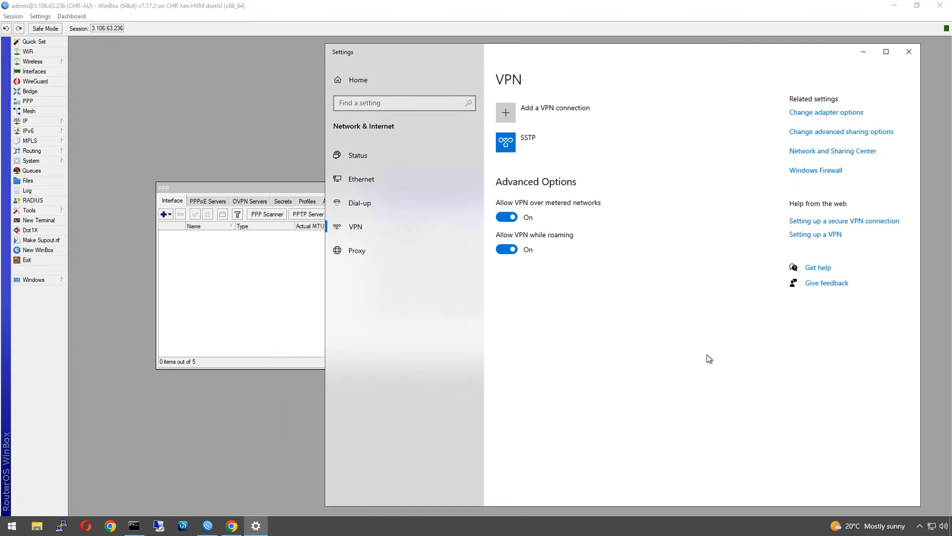
left_click(558, 152)
left_click(581, 179)
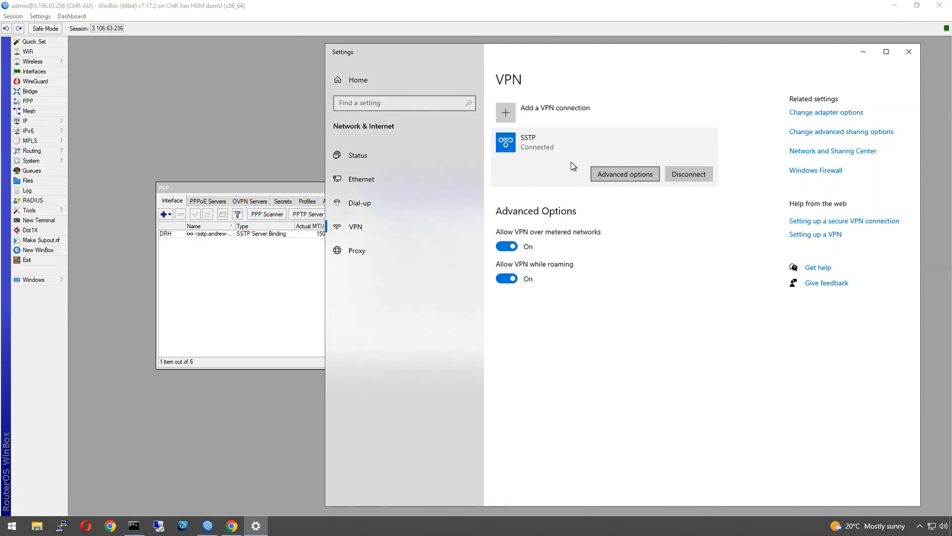
left_click(194, 261)
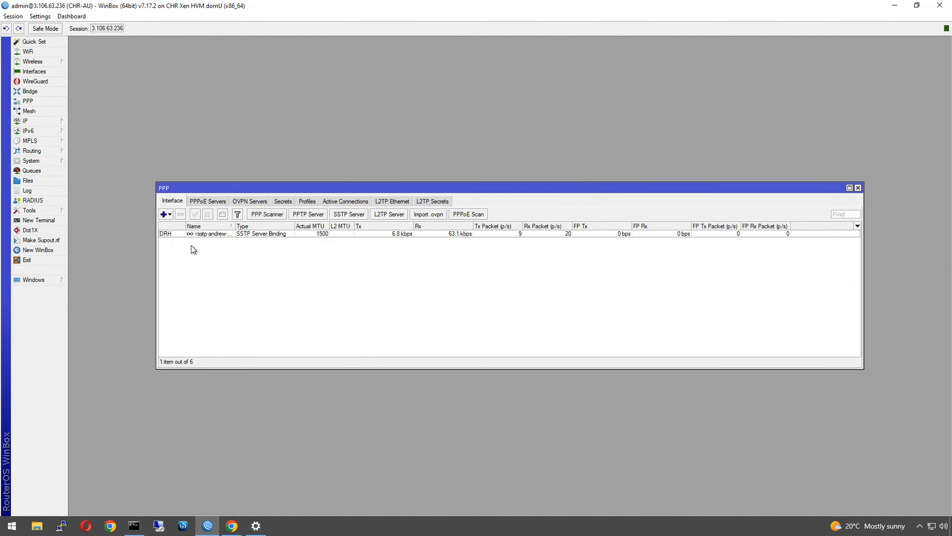
left_click(191, 235)
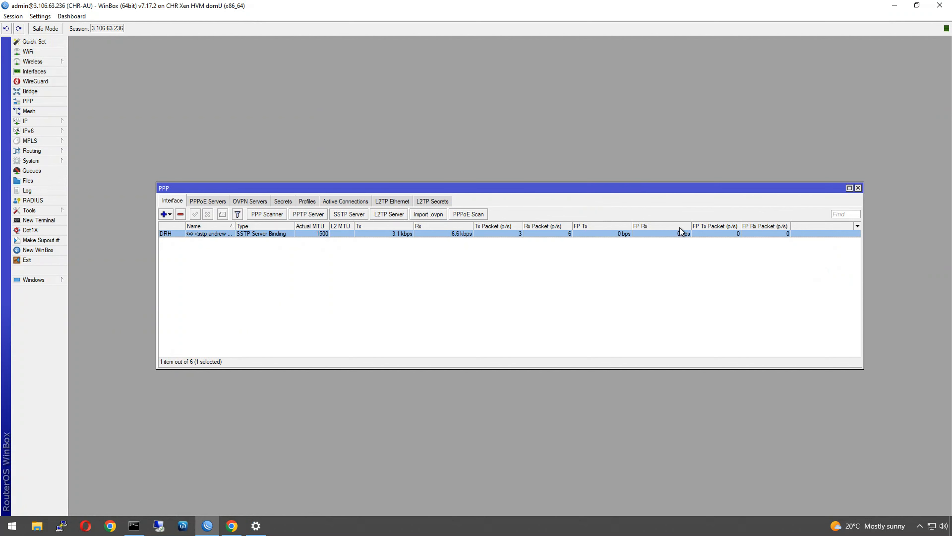
- Run ipconfig and match the SSTP adapter's 10.1.254.14 against WinBox's active PPP connections
left_click(134, 525)
type("'")
key("Return")
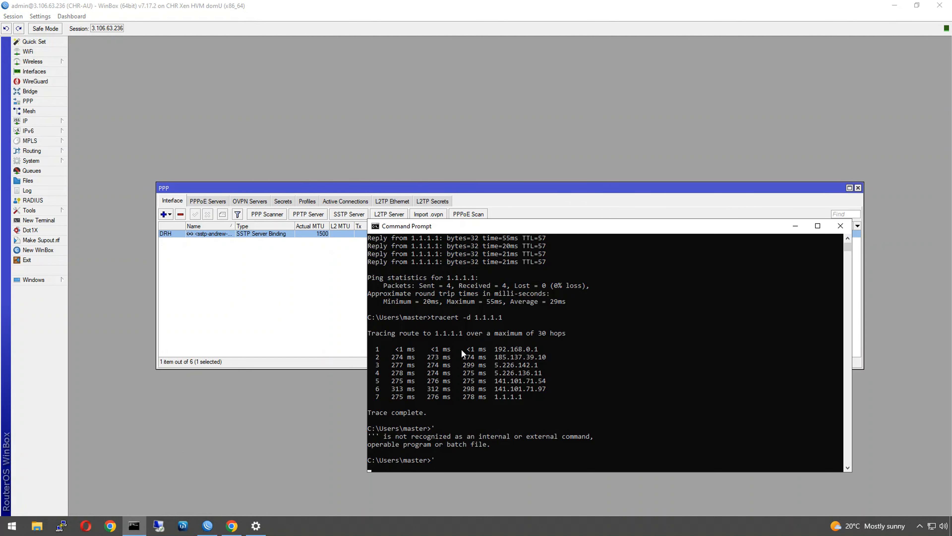
type("'")
key("Return")
key("Return")
key("Return")
key("Return")
key("Return")
key("Return")
key("Return")
key("Return")
key("Return")
type("ipconfig")
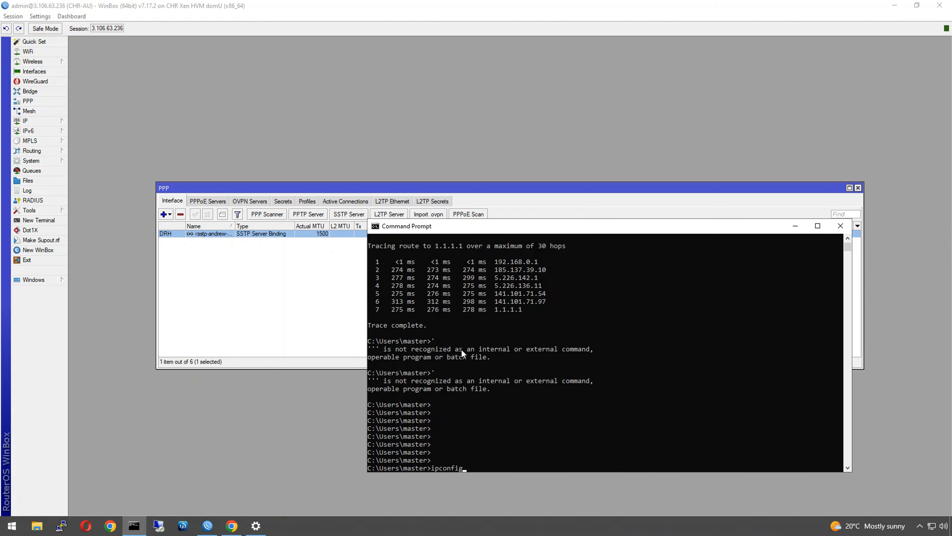
key("Return")
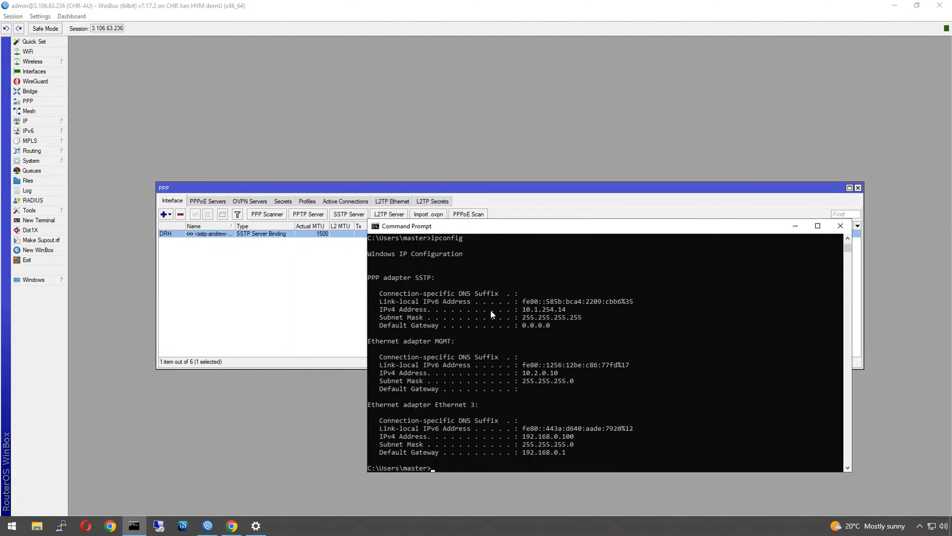
double_click(558, 311)
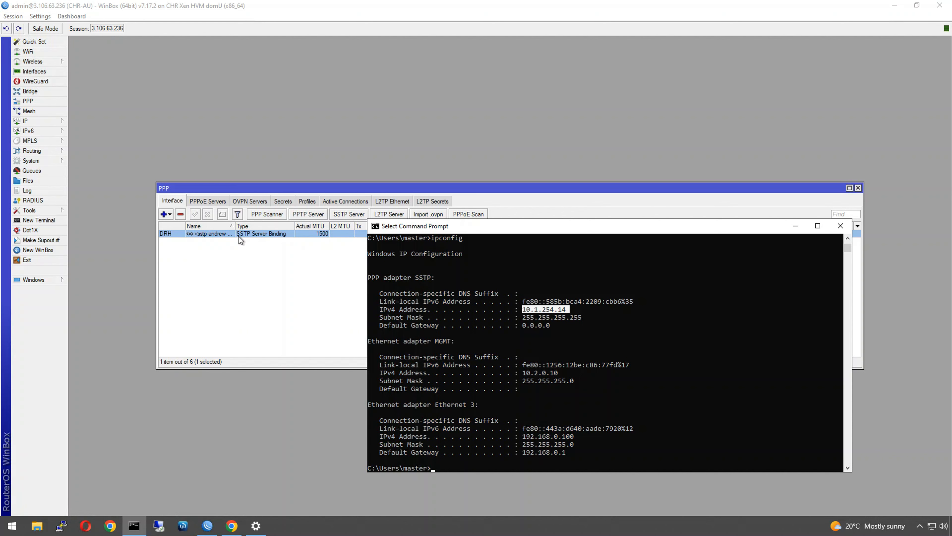
left_click(332, 204)
left_click(307, 234)
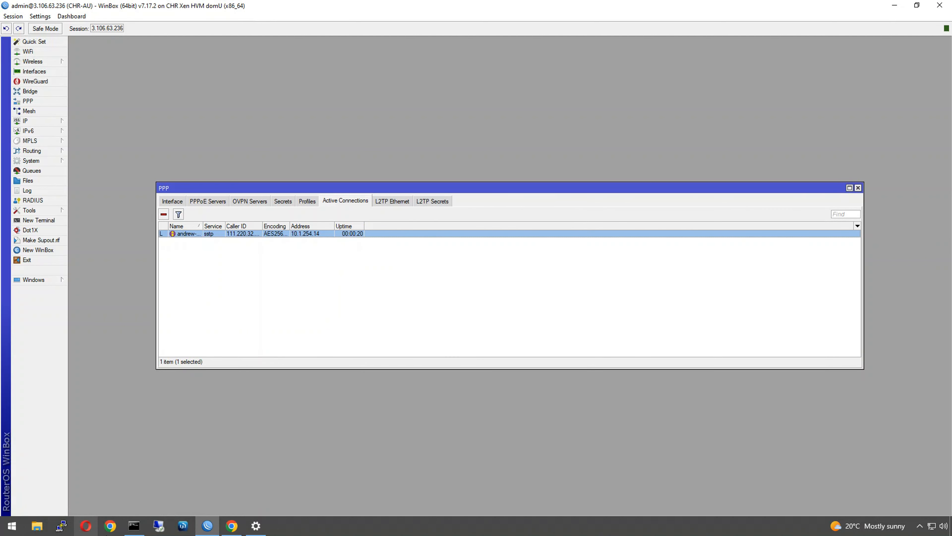
- Ping 1.1.1.1 and stop it after two replies
left_click(129, 531)
left_click(544, 380)
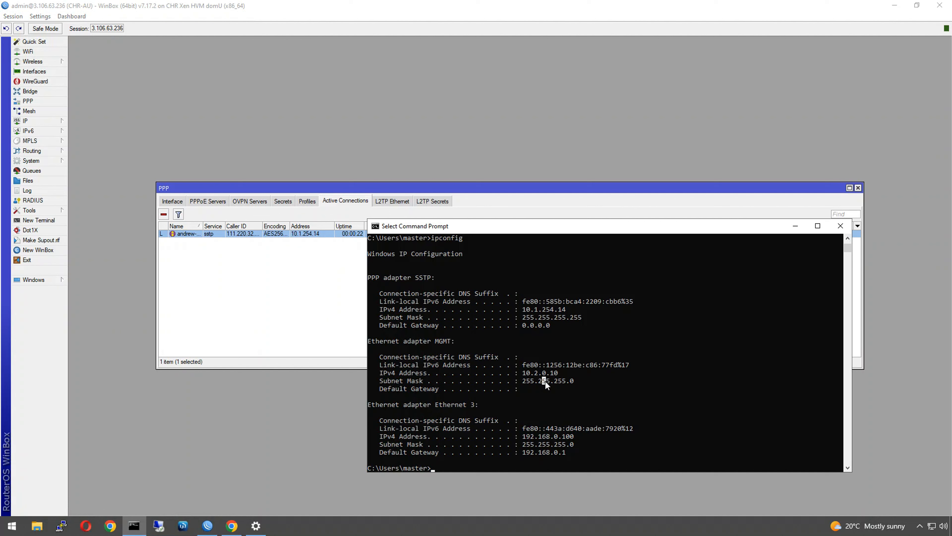
type("ping 1.1.1.1")
key("Return")
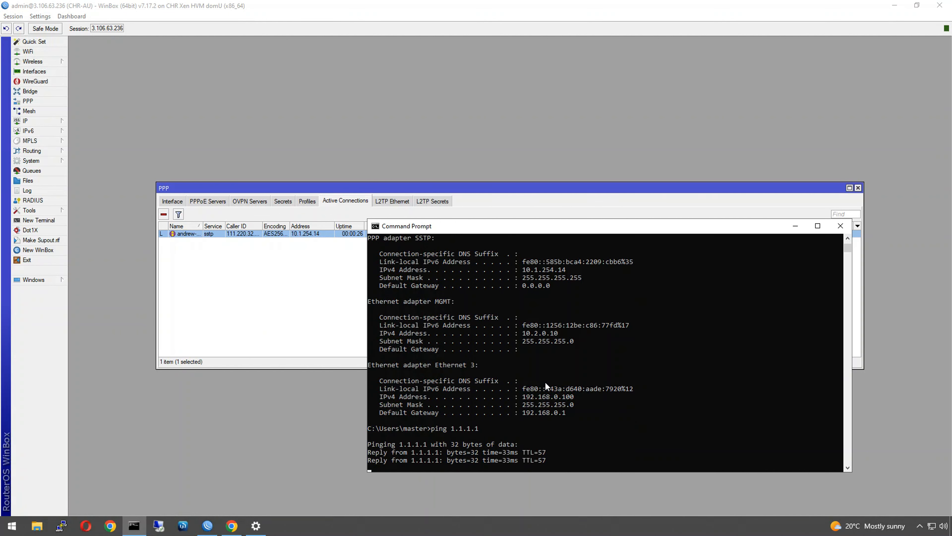
key("ctrl+c")
- Trace the route to 1.1.1.1 with tracert -d, confirming the first hop is 10.1.254.1
type("tracer")
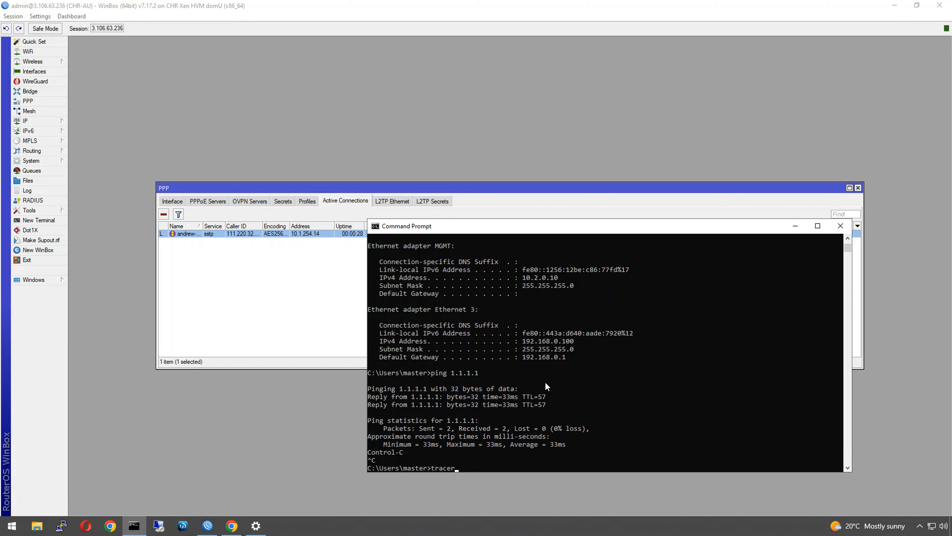
type("t -d 1.1.1.1")
key("Return")
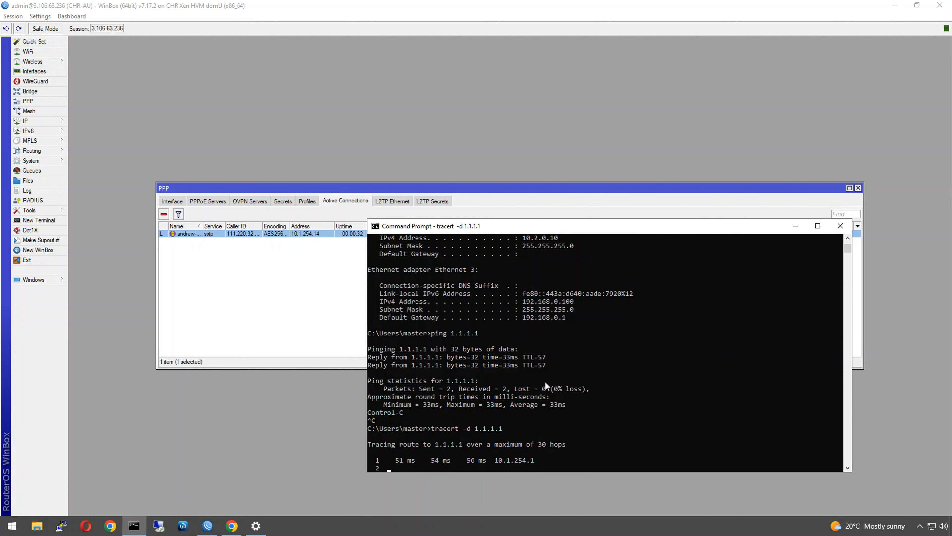
left_click(524, 464)
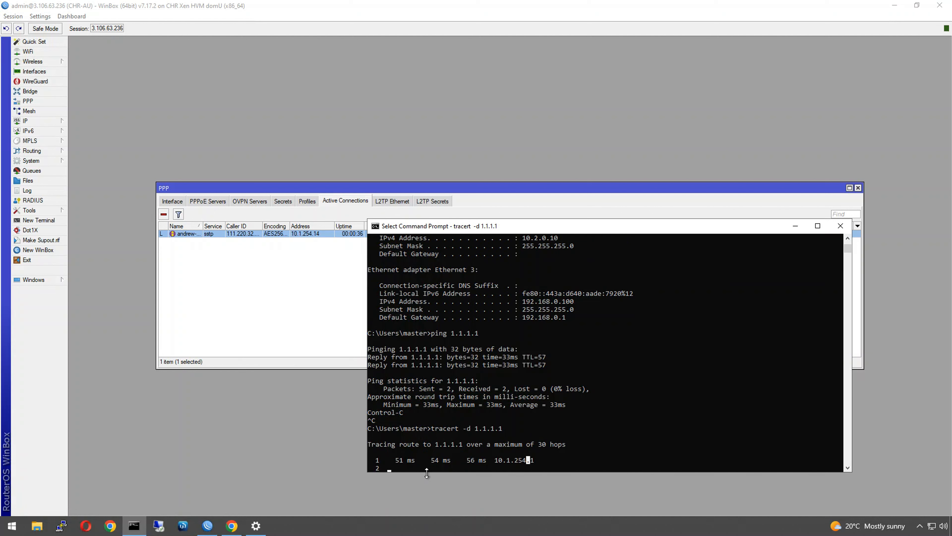
right_click(543, 468)
left_click_drag(488, 229, 474, 137)
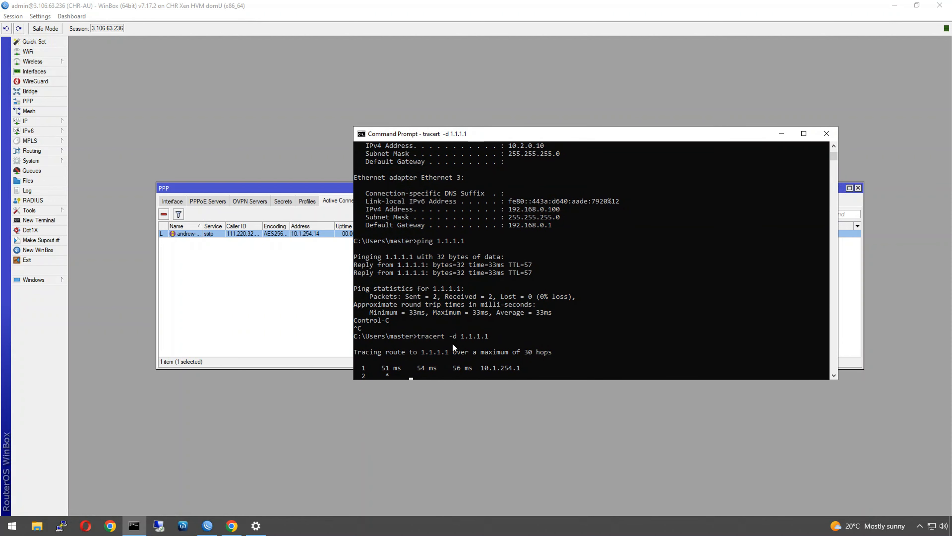
left_click(475, 374)
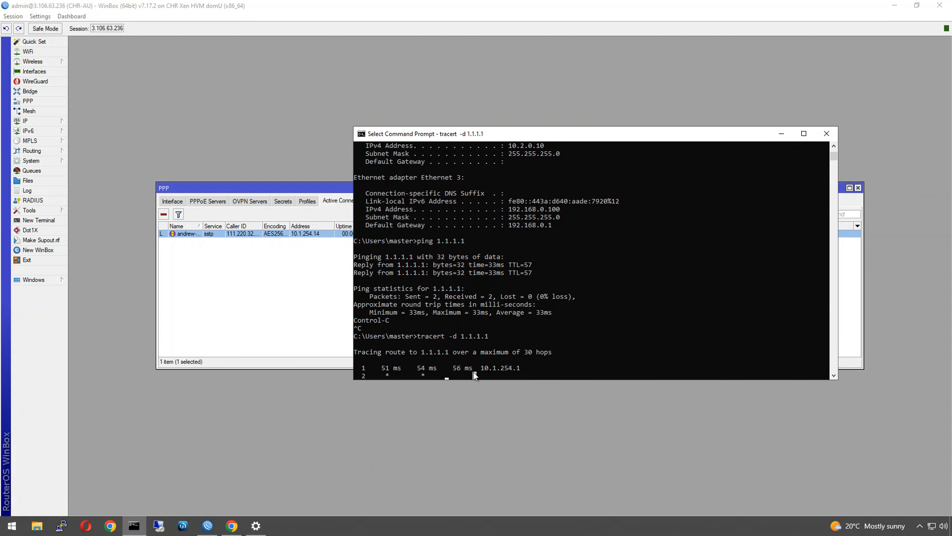
right_click(493, 376)
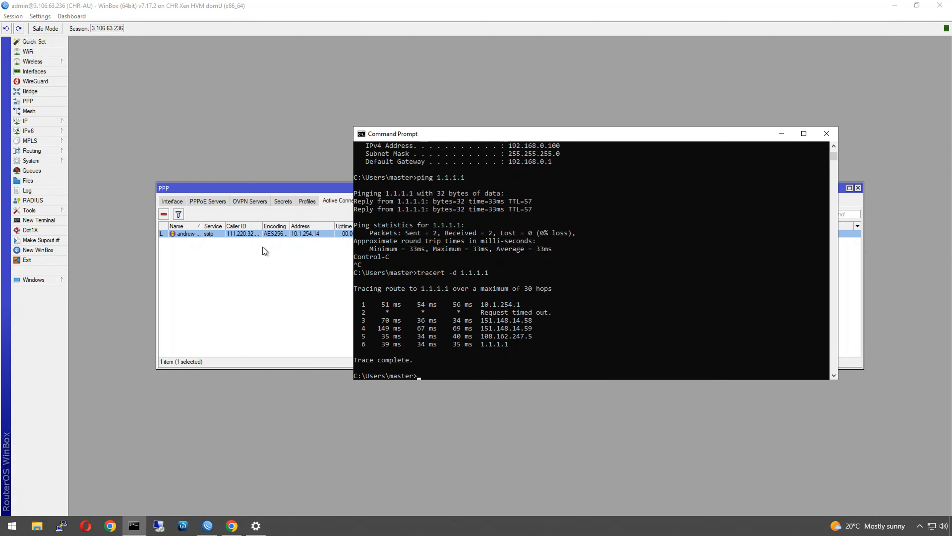
left_click(269, 254)
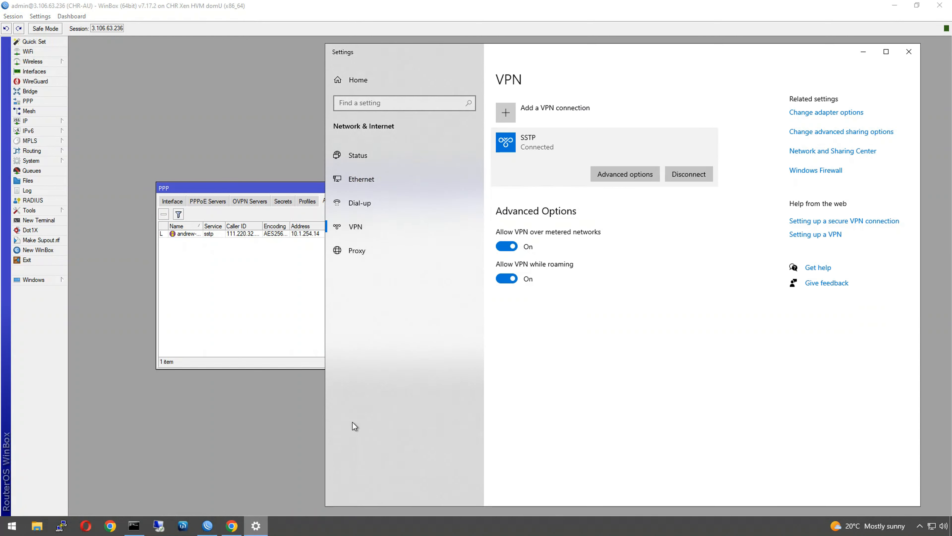
- Disconnect the SSTP VPN and rerun tracert -d 1.1.1.1, stopping it after a few hops
left_click(256, 526)
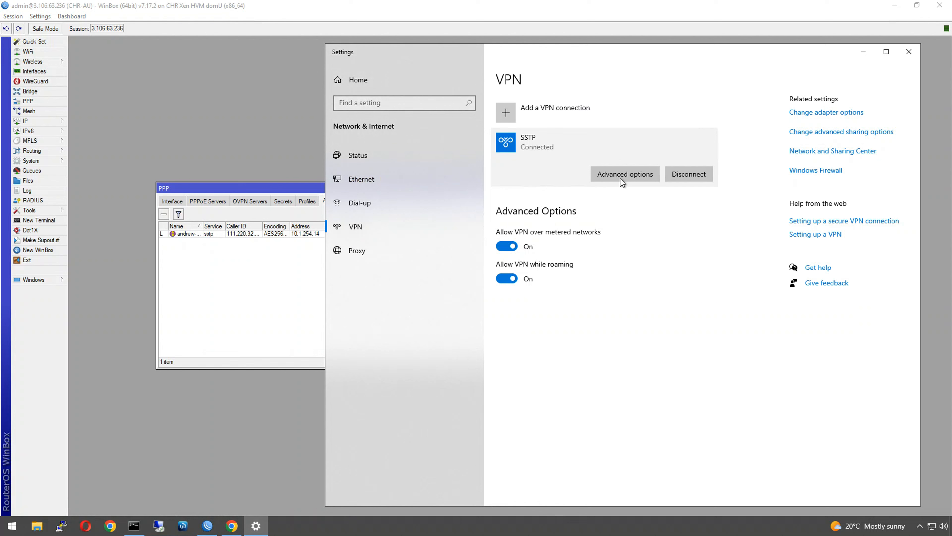
left_click(682, 176)
left_click(134, 525)
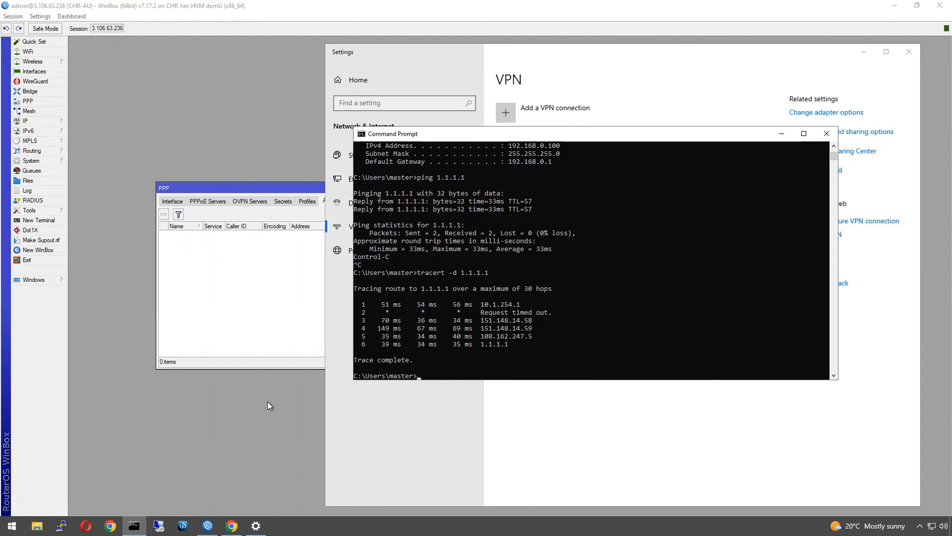
key("Up")
key("Return")
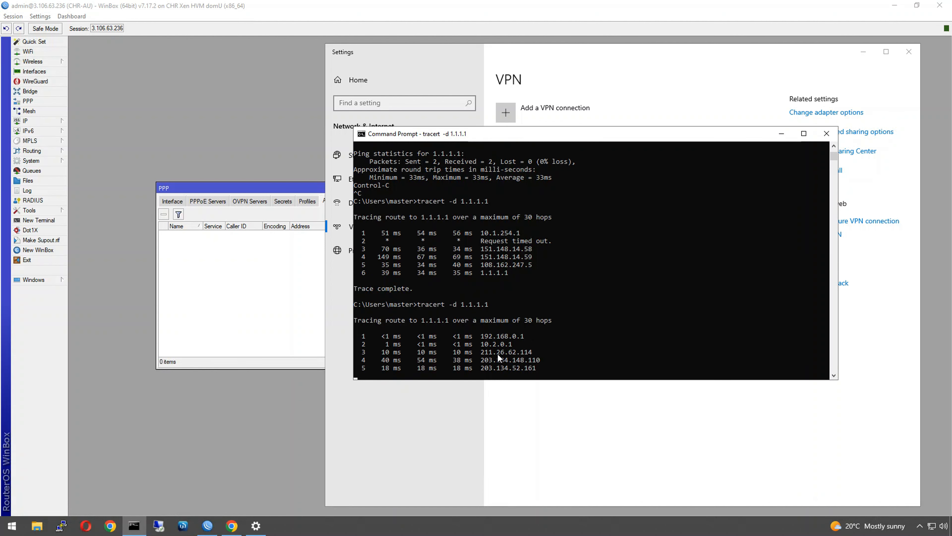
key("ctrl+c")
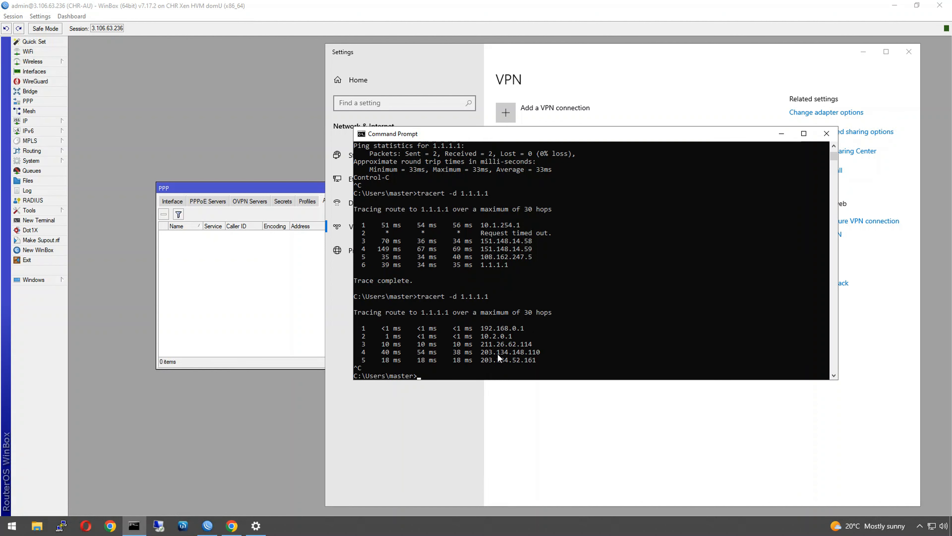